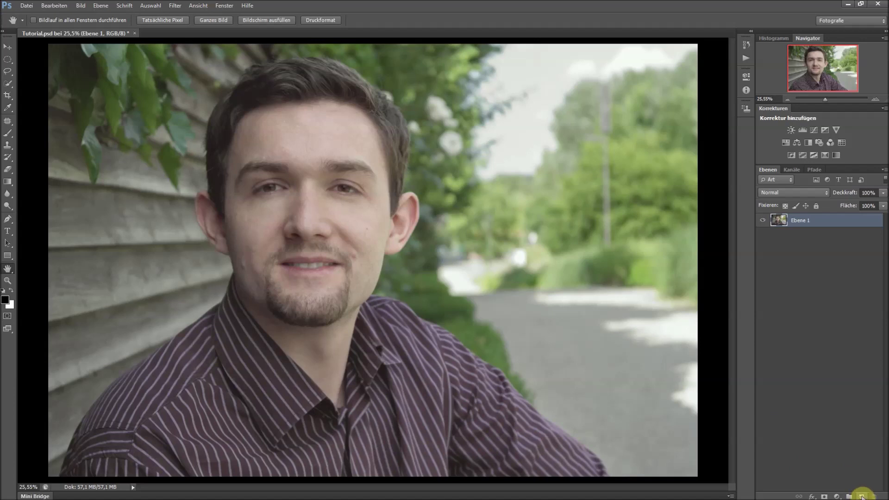
- Add a new empty layer above the photo and select the Patch tool
{"action": "left_click", "coordinate": [861, 497]}
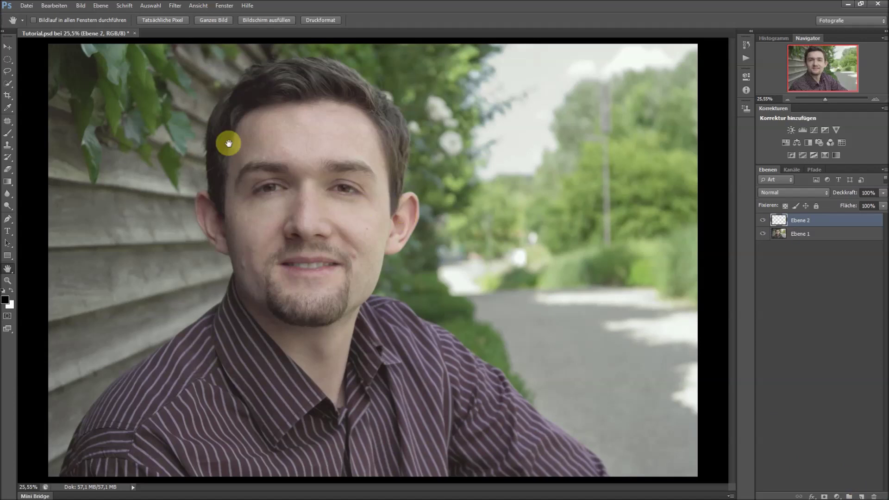
{"action": "left_click_drag", "start_coordinate": [9, 122], "coordinate": [32, 124]}
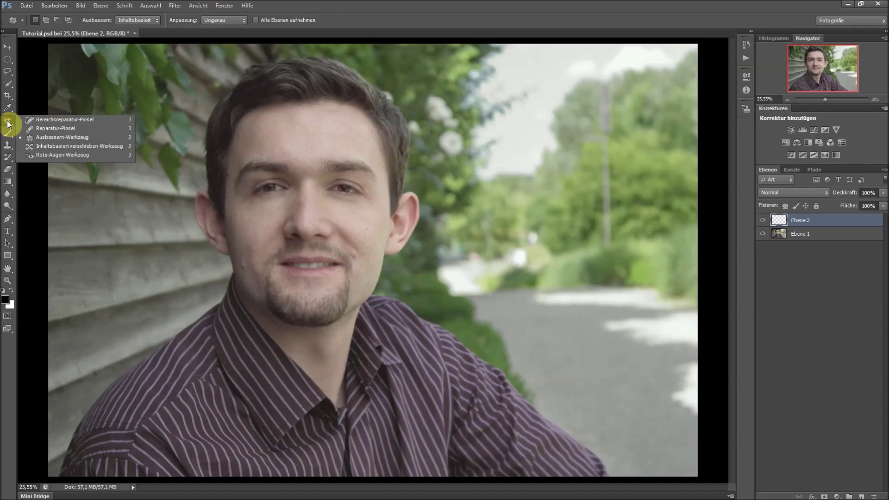
{"action": "left_click", "coordinate": [53, 136]}
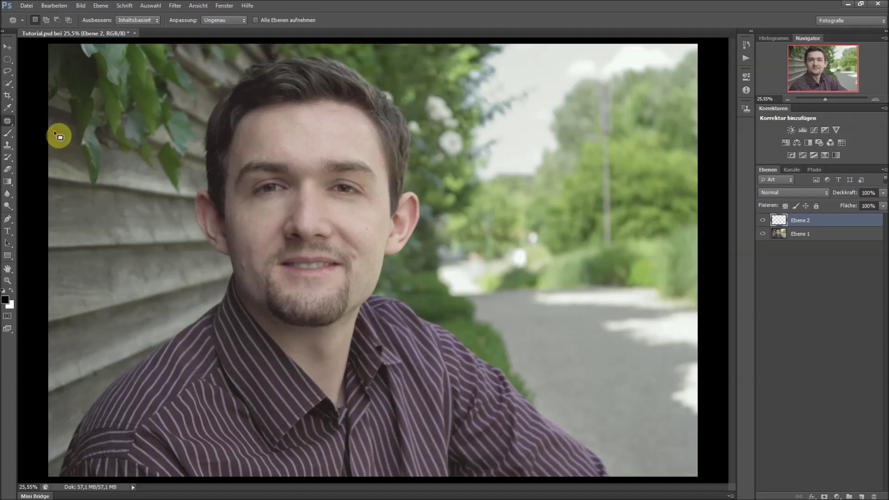
- Set the Patch tool to Content-Aware with Loose (Ungenau) adaptation
{"action": "left_click", "coordinate": [145, 21]}
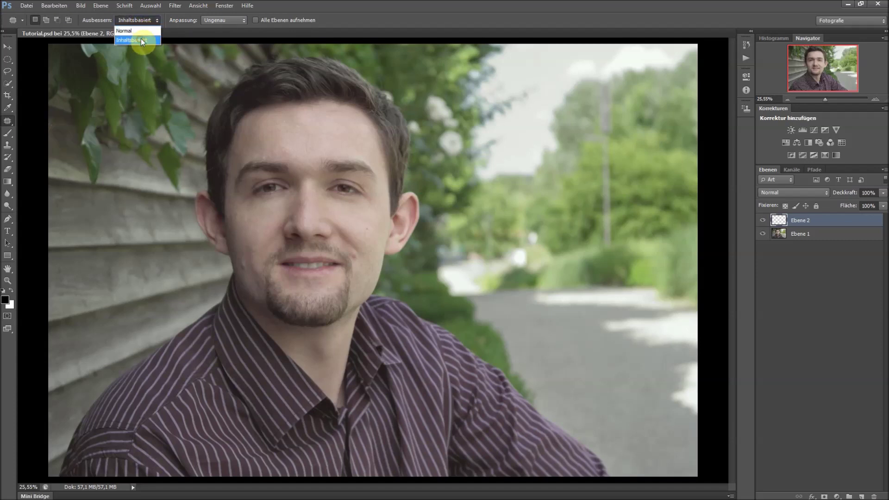
{"action": "left_click", "coordinate": [136, 39]}
{"action": "left_click", "coordinate": [223, 23]}
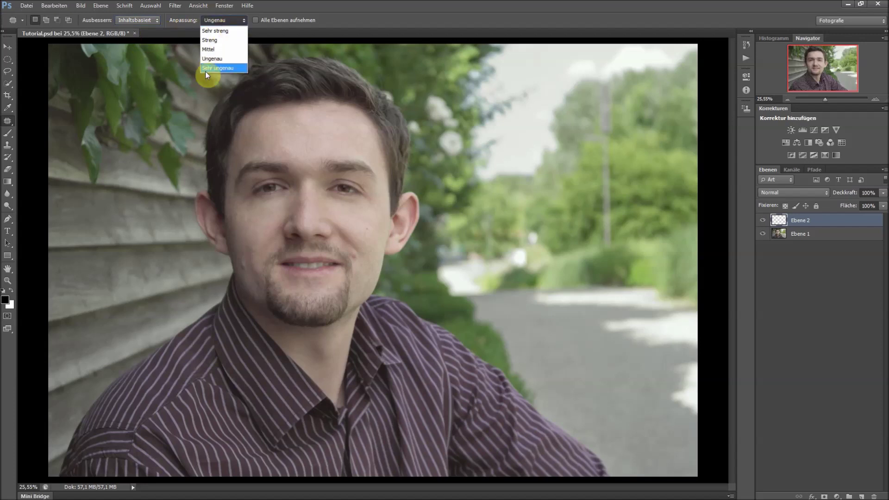
{"action": "left_click", "coordinate": [213, 64]}
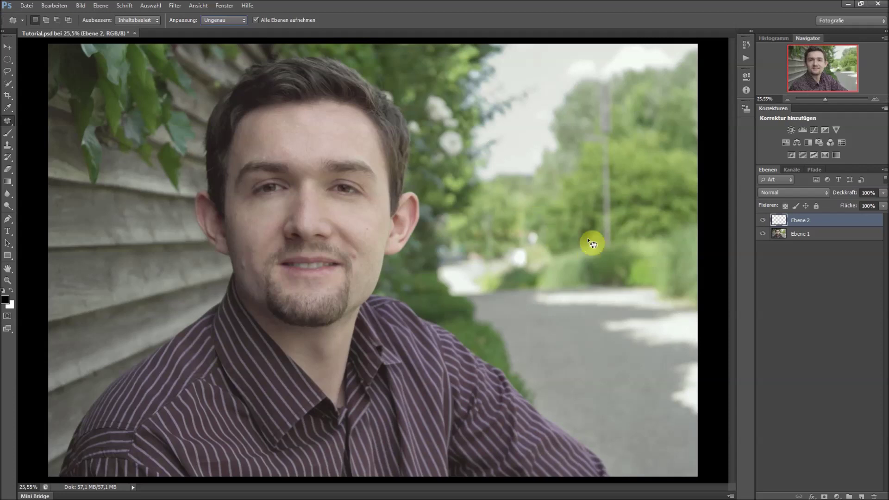
- Zoom in on the background trees and patch the grey pole with nearby green foliage
{"action": "key", "text": "ctrl+space"}
{"action": "left_click_drag", "start_coordinate": [602, 222], "coordinate": [662, 242]}
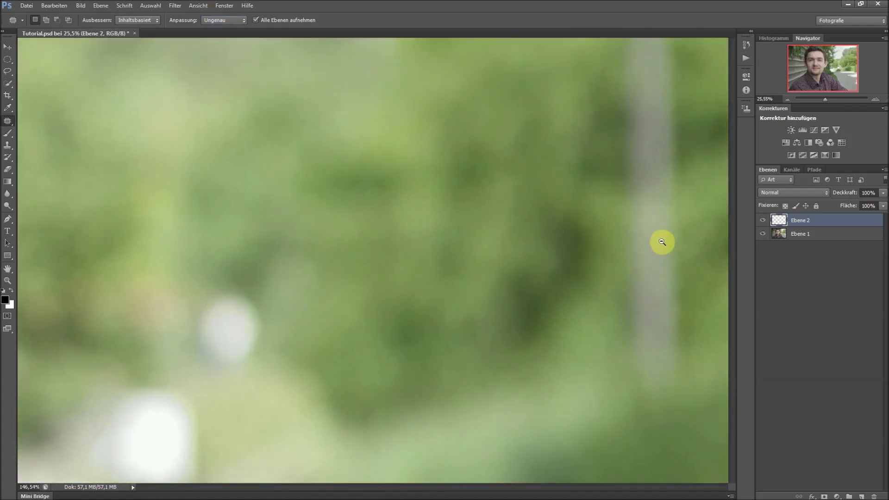
{"action": "scroll", "coordinate": [660, 241], "scroll_direction": "down", "scroll_amount": 1}
{"action": "scroll", "coordinate": [660, 241], "scroll_direction": "down", "scroll_amount": 1}
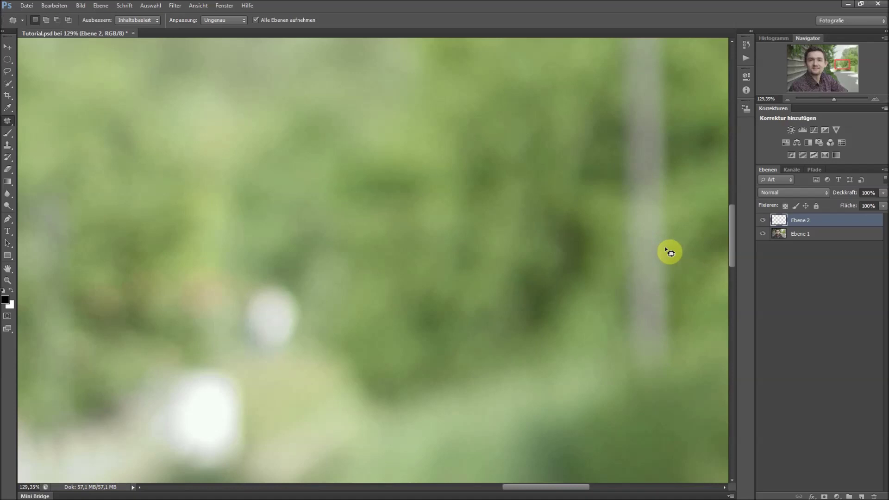
{"action": "key", "text": "space"}
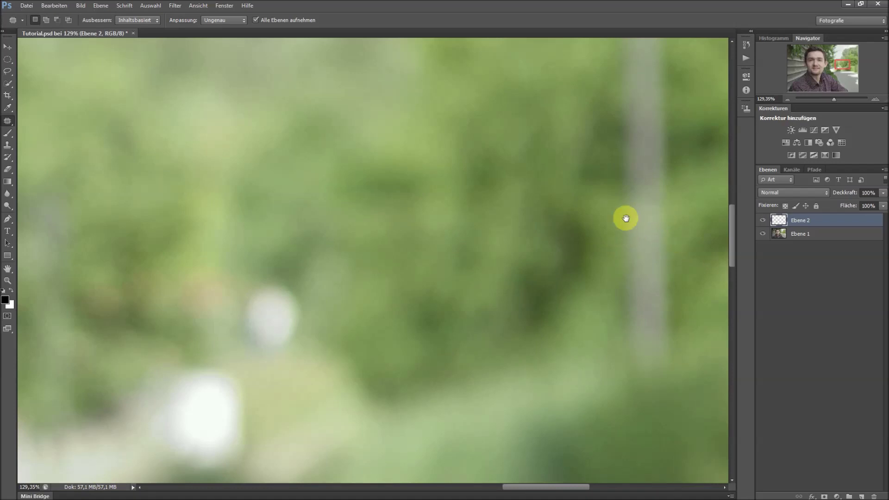
{"action": "left_click_drag", "start_coordinate": [632, 206], "coordinate": [611, 193]}
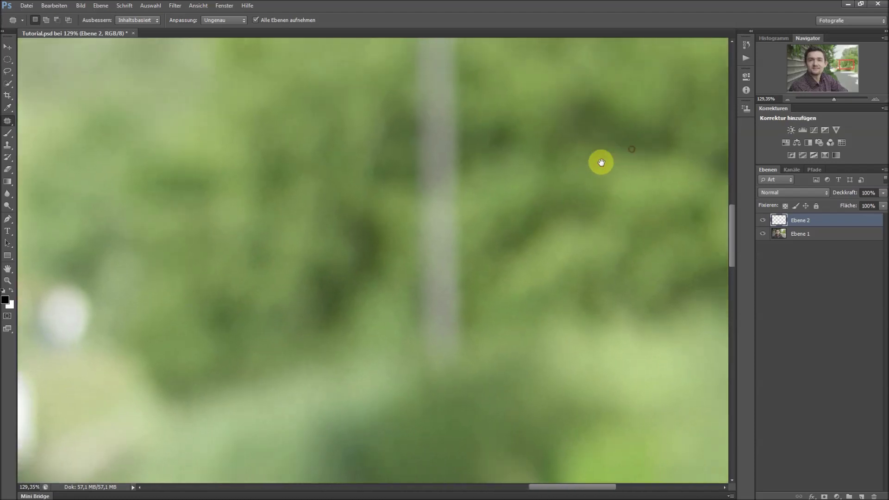
{"action": "mouse_move", "coordinate": [601, 162]}
{"action": "left_mouse_down"}
{"action": "mouse_move", "coordinate": [562, 199]}
{"action": "mouse_move", "coordinate": [553, 194]}
{"action": "left_mouse_up"}
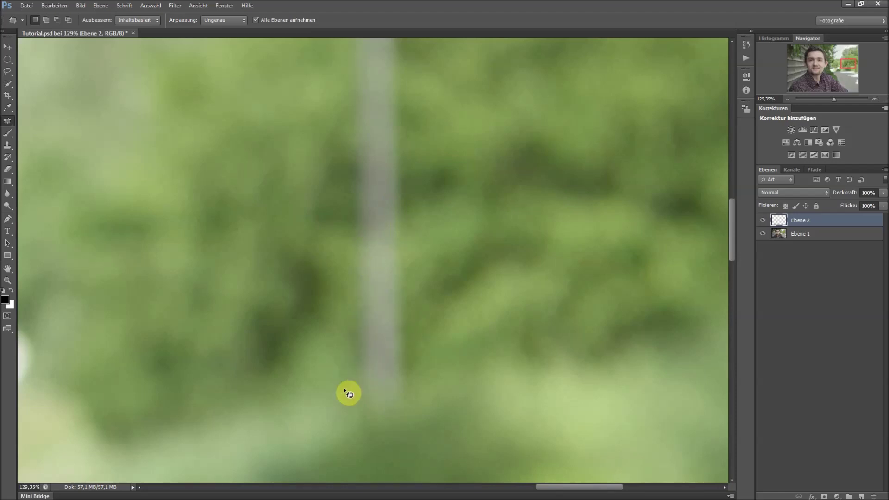
{"action": "mouse_move", "coordinate": [343, 387]}
{"action": "left_mouse_down"}
{"action": "mouse_move", "coordinate": [419, 314]}
{"action": "mouse_move", "coordinate": [415, 70]}
{"action": "mouse_move", "coordinate": [347, 282]}
{"action": "mouse_move", "coordinate": [344, 365]}
{"action": "left_mouse_up"}
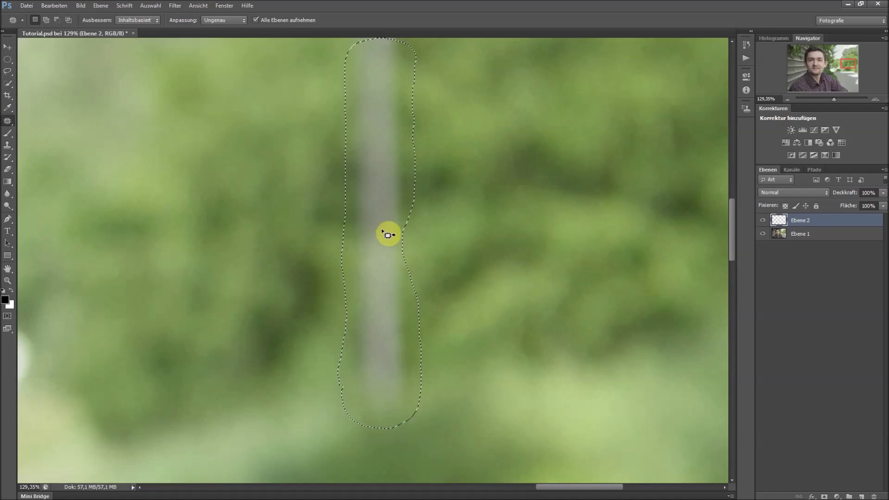
{"action": "left_click_drag", "start_coordinate": [387, 232], "coordinate": [354, 234]}
{"action": "mouse_move", "coordinate": [370, 205]}
{"action": "left_mouse_down"}
{"action": "mouse_move", "coordinate": [514, 205]}
{"action": "mouse_move", "coordinate": [518, 240]}
{"action": "mouse_move", "coordinate": [566, 237]}
{"action": "mouse_move", "coordinate": [623, 222]}
{"action": "mouse_move", "coordinate": [627, 180]}
{"action": "mouse_move", "coordinate": [616, 271]}
{"action": "mouse_move", "coordinate": [635, 205]}
{"action": "mouse_move", "coordinate": [641, 218]}
{"action": "mouse_move", "coordinate": [630, 206]}
{"action": "mouse_move", "coordinate": [635, 222]}
{"action": "mouse_move", "coordinate": [668, 208]}
{"action": "mouse_move", "coordinate": [727, 235]}
{"action": "mouse_move", "coordinate": [698, 220]}
{"action": "left_mouse_up"}
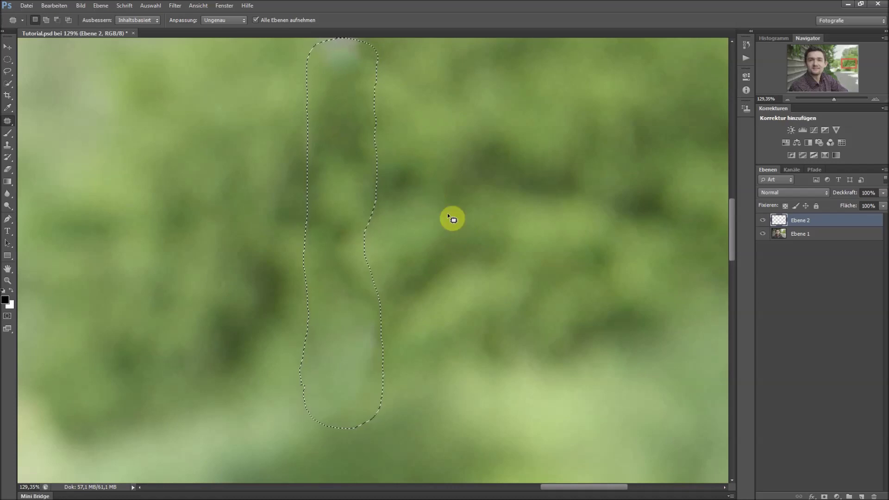
- Patch the upper section of the pole with clean foliage
{"action": "left_click_drag", "start_coordinate": [424, 193], "coordinate": [453, 278]}
{"action": "left_click_drag", "start_coordinate": [452, 185], "coordinate": [461, 193]}
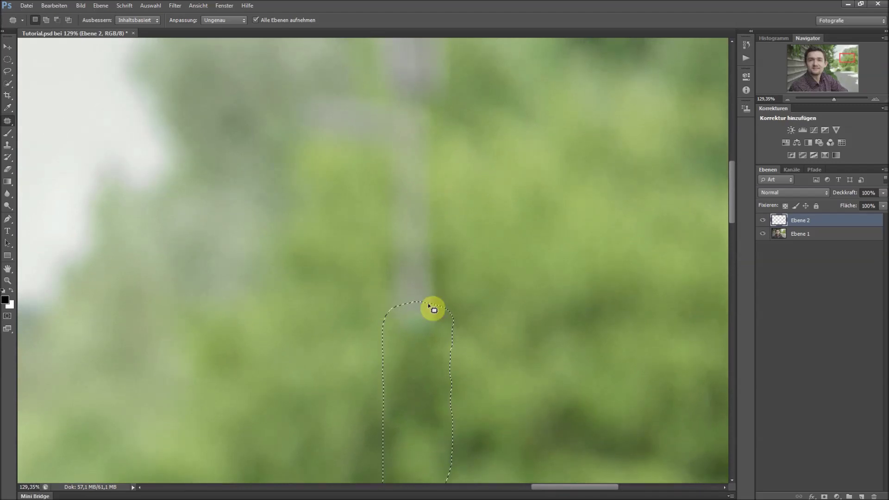
{"action": "mouse_move", "coordinate": [372, 291]}
{"action": "left_mouse_down"}
{"action": "mouse_move", "coordinate": [455, 233]}
{"action": "mouse_move", "coordinate": [322, 94]}
{"action": "left_mouse_up"}
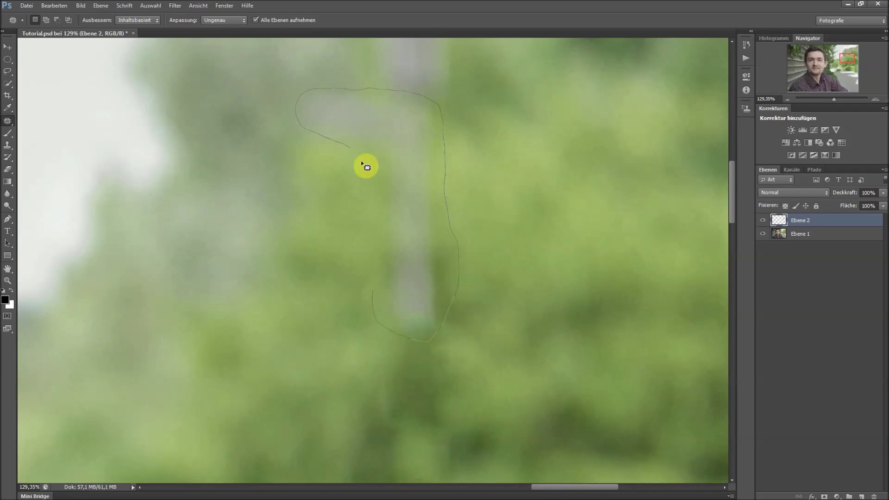
{"action": "left_click_drag", "start_coordinate": [307, 132], "coordinate": [371, 293]}
{"action": "mouse_move", "coordinate": [405, 228]}
{"action": "left_mouse_down"}
{"action": "mouse_move", "coordinate": [297, 359]}
{"action": "mouse_move", "coordinate": [311, 390]}
{"action": "left_mouse_up"}
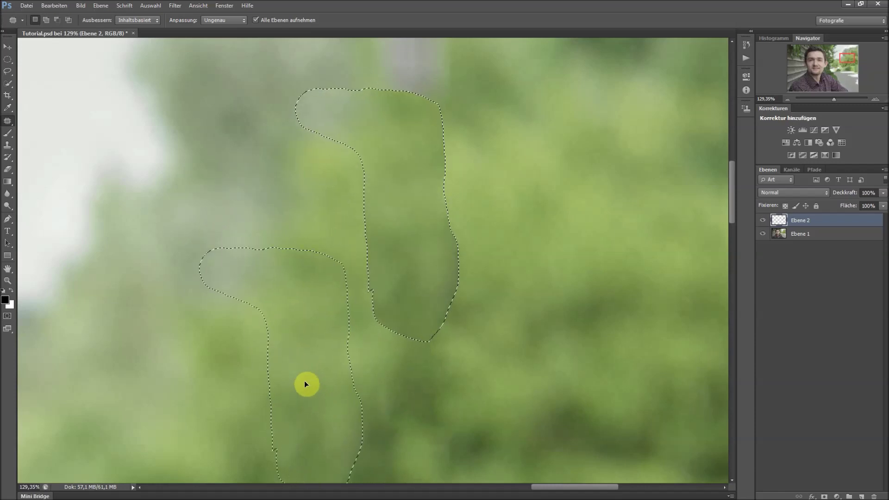
{"action": "left_click_drag", "start_coordinate": [311, 391], "coordinate": [326, 384]}
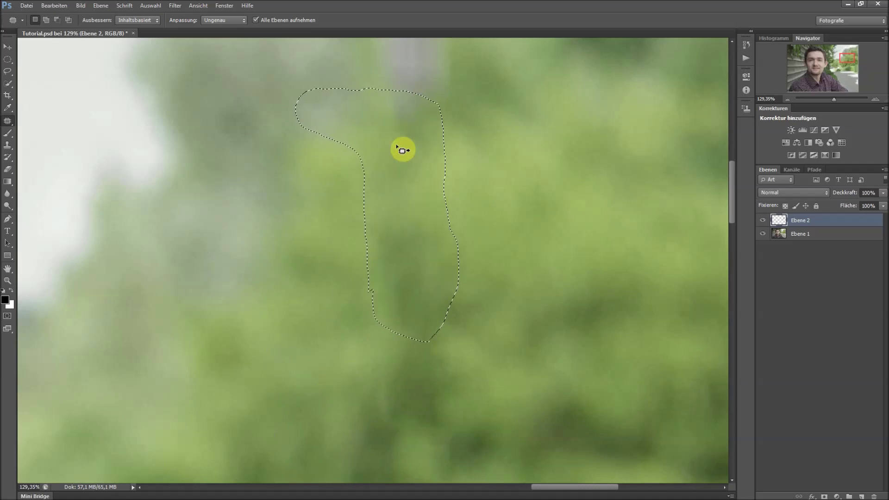
- Patch the pole's top end with sampled foliage and fit the image on screen
{"action": "left_click_drag", "start_coordinate": [407, 178], "coordinate": [413, 357]}
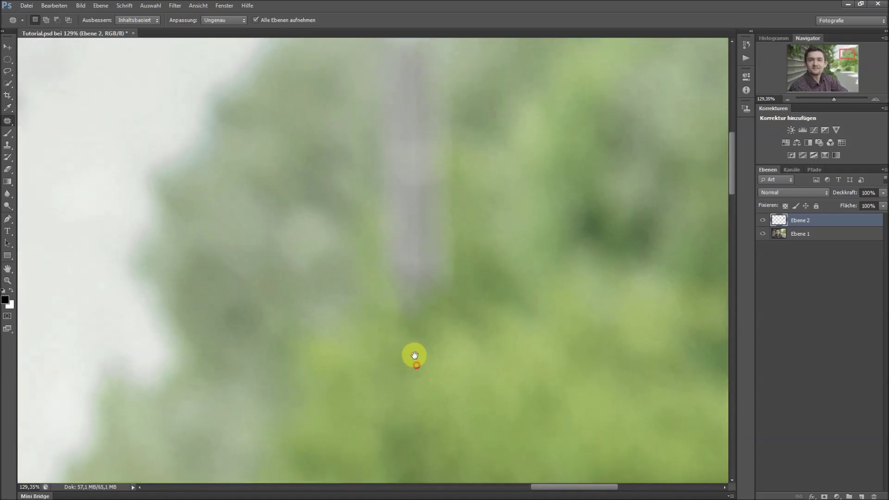
{"action": "left_click_drag", "start_coordinate": [368, 260], "coordinate": [383, 311]}
{"action": "mouse_move", "coordinate": [456, 307]}
{"action": "left_mouse_down"}
{"action": "mouse_move", "coordinate": [479, 180]}
{"action": "mouse_move", "coordinate": [463, 113]}
{"action": "mouse_move", "coordinate": [466, 61]}
{"action": "mouse_move", "coordinate": [419, 36]}
{"action": "mouse_move", "coordinate": [367, 143]}
{"action": "mouse_move", "coordinate": [367, 260]}
{"action": "left_mouse_up"}
{"action": "mouse_move", "coordinate": [425, 188]}
{"action": "left_mouse_down"}
{"action": "mouse_move", "coordinate": [310, 177]}
{"action": "mouse_move", "coordinate": [306, 154]}
{"action": "mouse_move", "coordinate": [514, 133]}
{"action": "mouse_move", "coordinate": [543, 171]}
{"action": "mouse_move", "coordinate": [554, 127]}
{"action": "mouse_move", "coordinate": [544, 113]}
{"action": "left_mouse_up"}
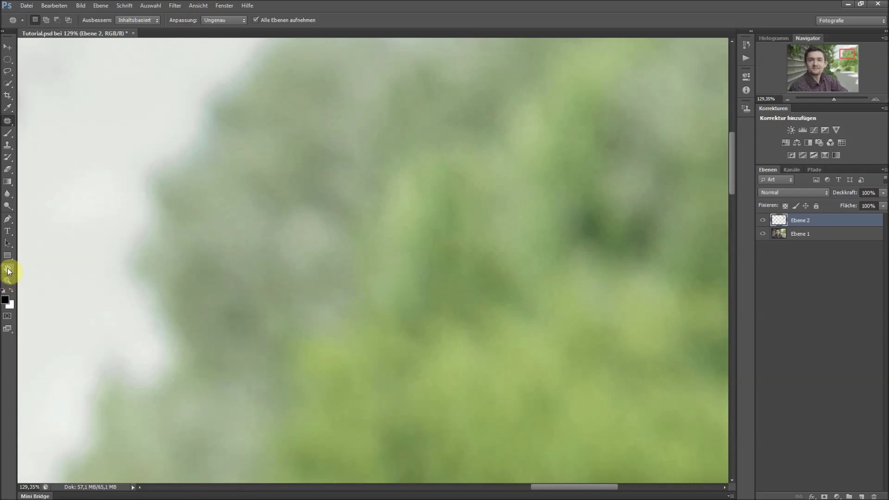
{"action": "double_click", "coordinate": [8, 270]}
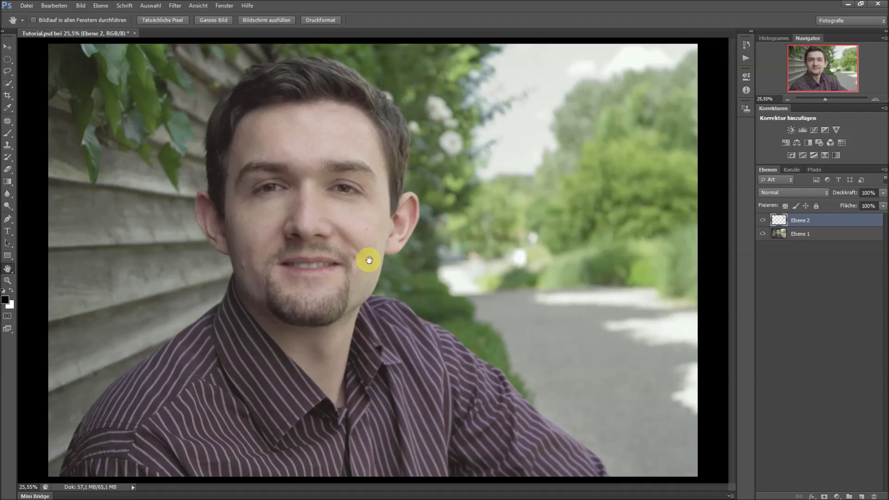
- Zoom to about 306% and patch the cheek mole and spots by the beard
{"action": "left_click_drag", "start_coordinate": [367, 231], "coordinate": [455, 189]}
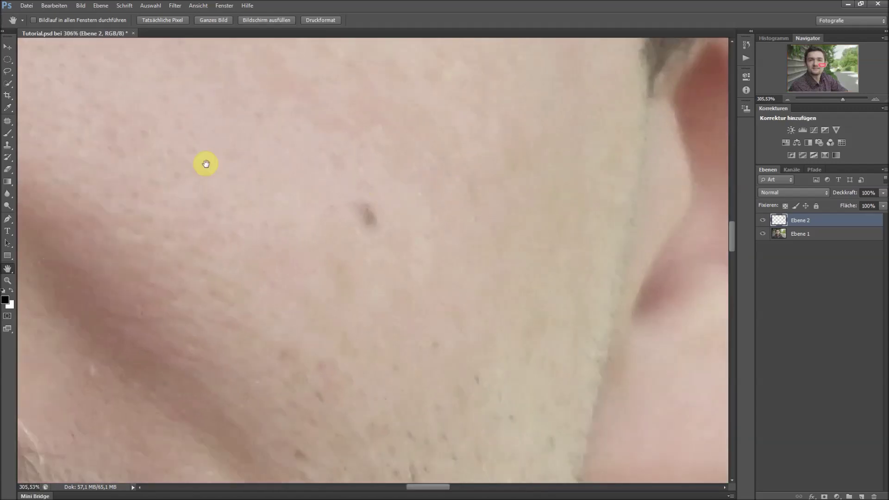
{"action": "left_click", "coordinate": [9, 122]}
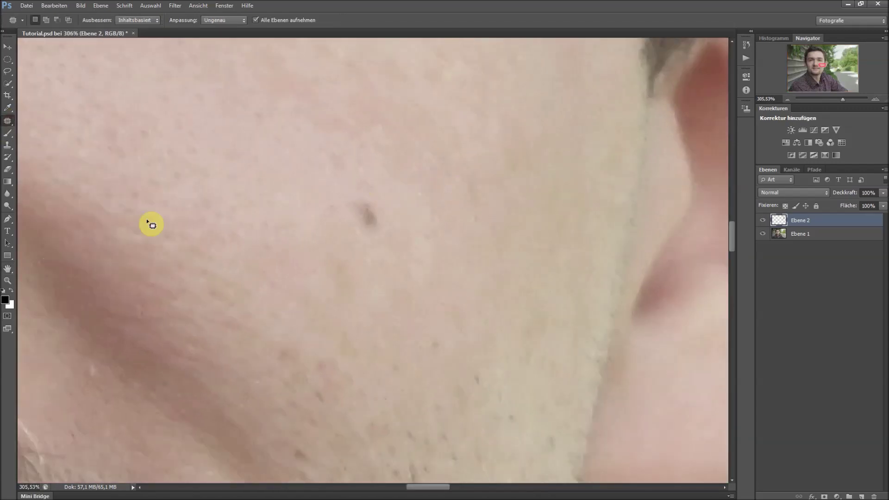
{"action": "mouse_move", "coordinate": [359, 192]}
{"action": "left_mouse_down"}
{"action": "mouse_move", "coordinate": [367, 206]}
{"action": "mouse_move", "coordinate": [341, 162]}
{"action": "mouse_move", "coordinate": [351, 144]}
{"action": "left_mouse_up"}
{"action": "mouse_move", "coordinate": [333, 319]}
{"action": "left_mouse_down"}
{"action": "mouse_move", "coordinate": [387, 257]}
{"action": "mouse_move", "coordinate": [369, 218]}
{"action": "left_mouse_up"}
{"action": "mouse_move", "coordinate": [293, 131]}
{"action": "left_mouse_down"}
{"action": "mouse_move", "coordinate": [301, 177]}
{"action": "mouse_move", "coordinate": [300, 122]}
{"action": "mouse_move", "coordinate": [450, 202]}
{"action": "mouse_move", "coordinate": [478, 245]}
{"action": "left_mouse_up"}
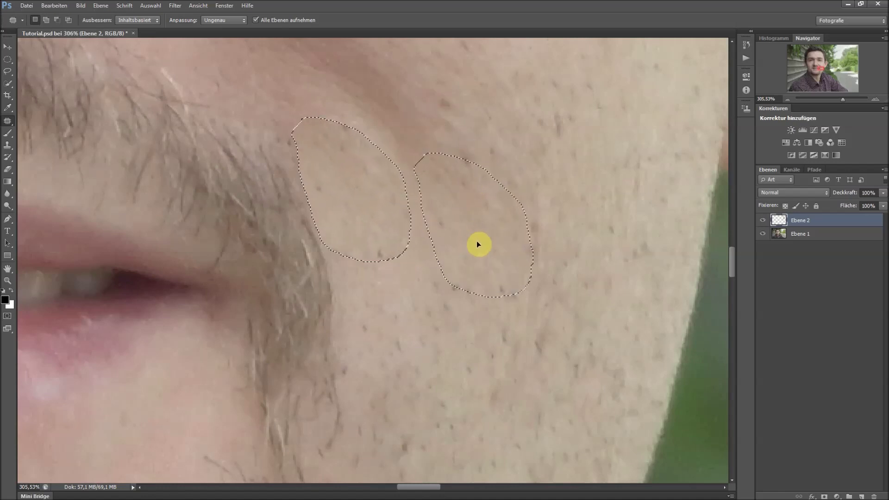
{"action": "key", "text": "ctrl+d"}
- Pan down past the mouth to the neck and outline a blemish there
{"action": "left_click_drag", "start_coordinate": [312, 211], "coordinate": [420, 233]}
{"action": "mouse_move", "coordinate": [160, 211]}
{"action": "left_mouse_down"}
{"action": "mouse_move", "coordinate": [322, 239]}
{"action": "mouse_move", "coordinate": [415, 232]}
{"action": "left_mouse_up"}
{"action": "mouse_move", "coordinate": [60, 194]}
{"action": "left_mouse_down"}
{"action": "mouse_move", "coordinate": [267, 241]}
{"action": "mouse_move", "coordinate": [324, 244]}
{"action": "left_mouse_up"}
{"action": "left_click_drag", "start_coordinate": [116, 234], "coordinate": [393, 238]}
{"action": "left_click_drag", "start_coordinate": [335, 274], "coordinate": [393, 237]}
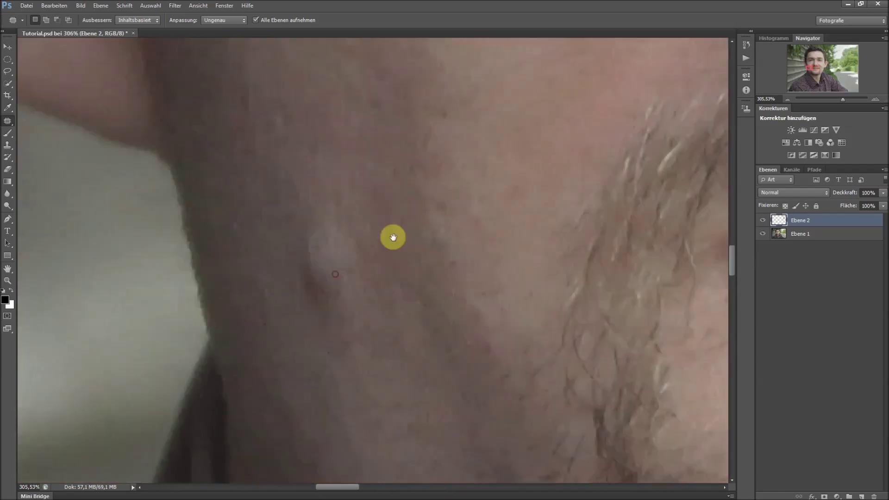
{"action": "left_click_drag", "start_coordinate": [362, 331], "coordinate": [397, 238]}
{"action": "mouse_move", "coordinate": [337, 121]}
{"action": "left_mouse_down"}
{"action": "mouse_move", "coordinate": [420, 250]}
{"action": "mouse_move", "coordinate": [354, 123]}
{"action": "mouse_move", "coordinate": [396, 226]}
{"action": "left_mouse_up"}
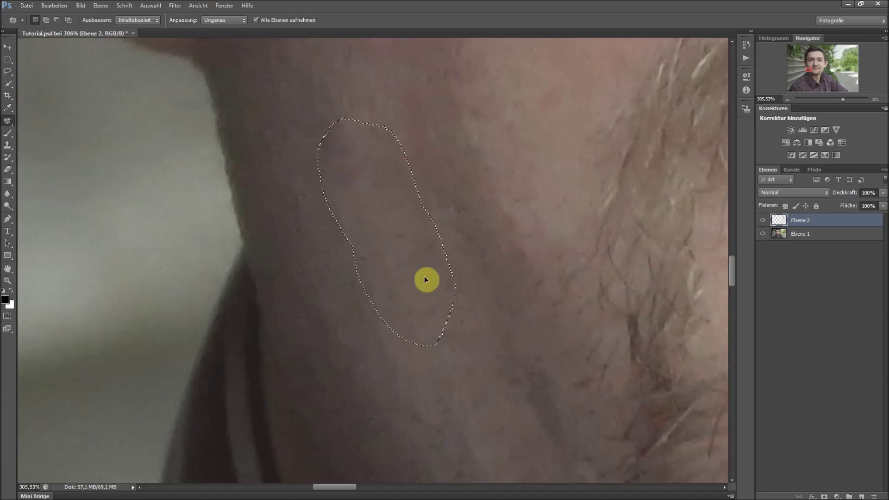
- Deselect, outline another dark spot, and patch the temple spot with nearby skin
{"action": "left_click", "coordinate": [446, 332]}
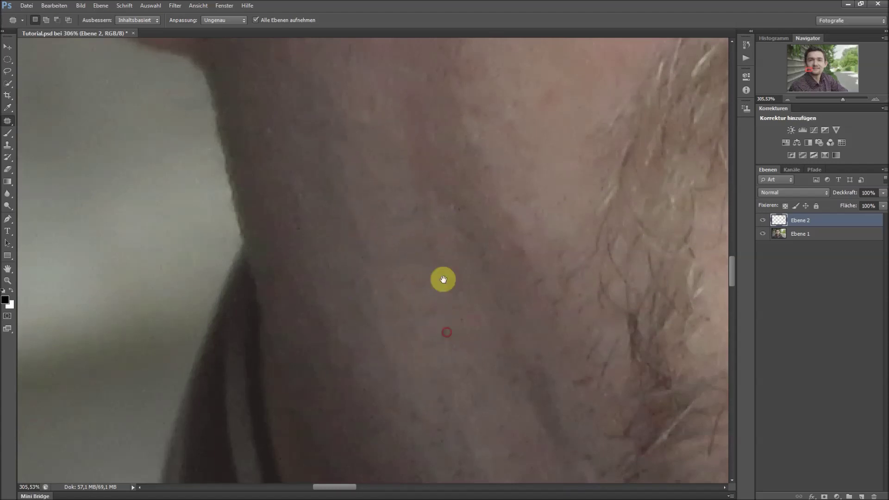
{"action": "mouse_move", "coordinate": [443, 279]}
{"action": "left_mouse_down"}
{"action": "mouse_move", "coordinate": [477, 250]}
{"action": "mouse_move", "coordinate": [469, 225]}
{"action": "mouse_move", "coordinate": [415, 257]}
{"action": "mouse_move", "coordinate": [421, 280]}
{"action": "mouse_move", "coordinate": [353, 284]}
{"action": "left_mouse_up"}
{"action": "left_click_drag", "start_coordinate": [317, 239], "coordinate": [316, 246]}
{"action": "left_click_drag", "start_coordinate": [310, 348], "coordinate": [298, 369]}
{"action": "mouse_move", "coordinate": [330, 221]}
{"action": "left_mouse_down"}
{"action": "mouse_move", "coordinate": [377, 217]}
{"action": "mouse_move", "coordinate": [369, 222]}
{"action": "left_mouse_up"}
{"action": "left_click_drag", "start_coordinate": [326, 197], "coordinate": [316, 210]}
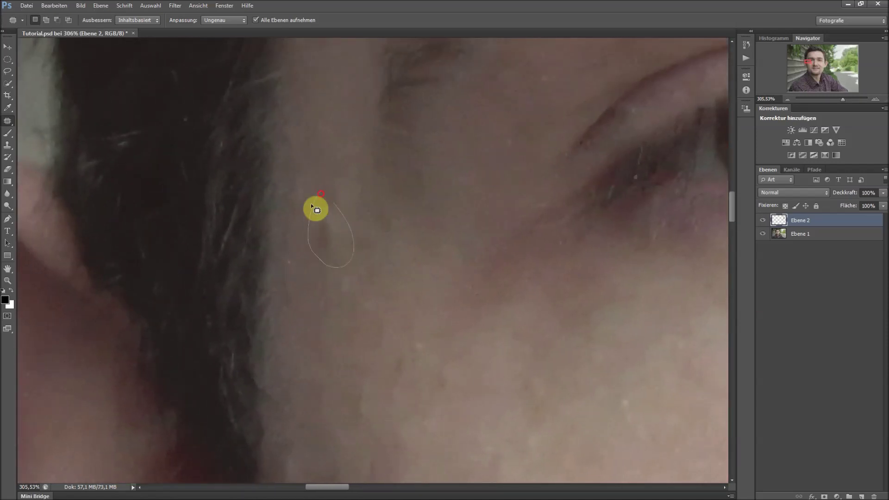
{"action": "left_click_drag", "start_coordinate": [337, 255], "coordinate": [371, 319]}
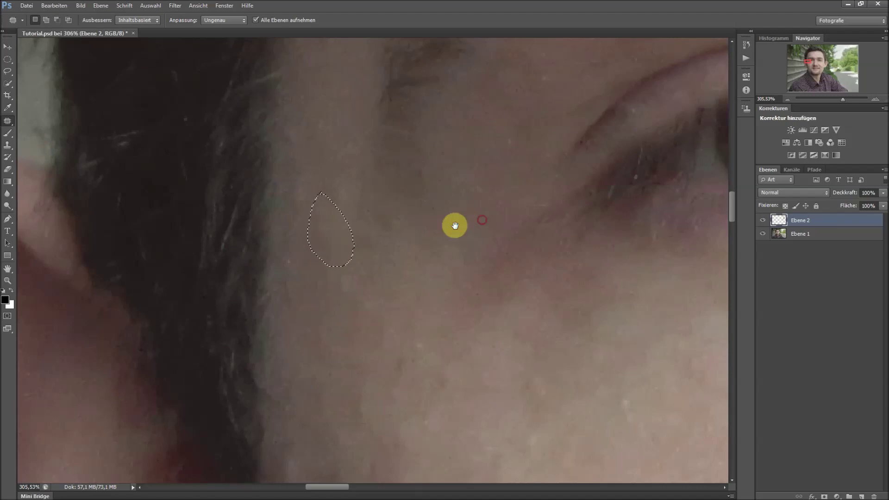
- Patch the blemish between eyebrow and eye, then show the whole photo
{"action": "left_click_drag", "start_coordinate": [455, 225], "coordinate": [333, 322]}
{"action": "left_click_drag", "start_coordinate": [433, 207], "coordinate": [432, 230]}
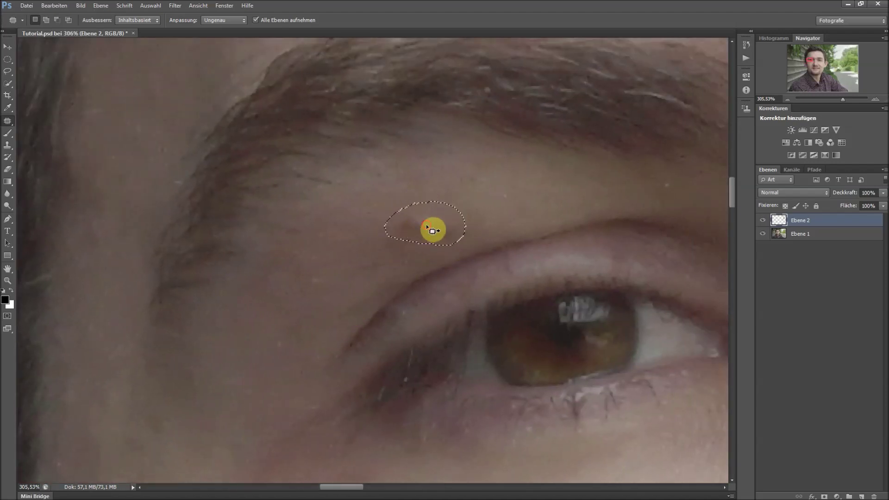
{"action": "mouse_move", "coordinate": [433, 231]}
{"action": "left_mouse_down"}
{"action": "mouse_move", "coordinate": [488, 212]}
{"action": "mouse_move", "coordinate": [348, 249]}
{"action": "mouse_move", "coordinate": [345, 223]}
{"action": "left_mouse_up"}
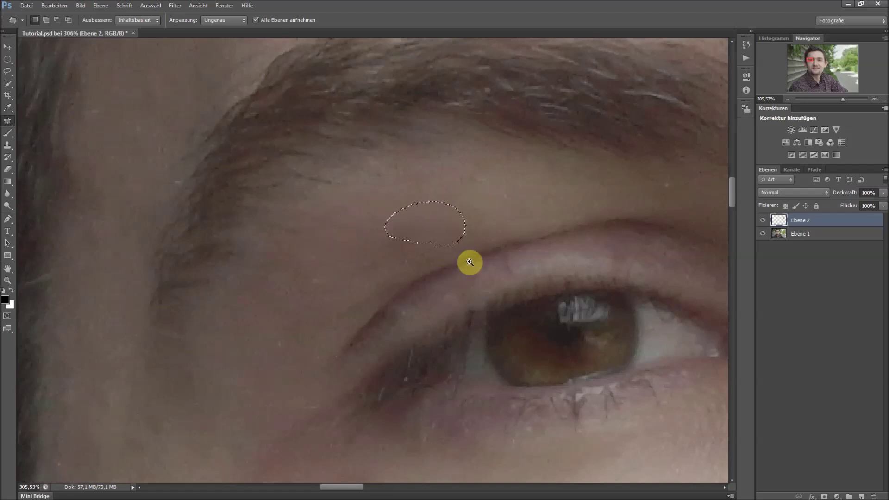
{"action": "key", "text": "ctrl+0"}
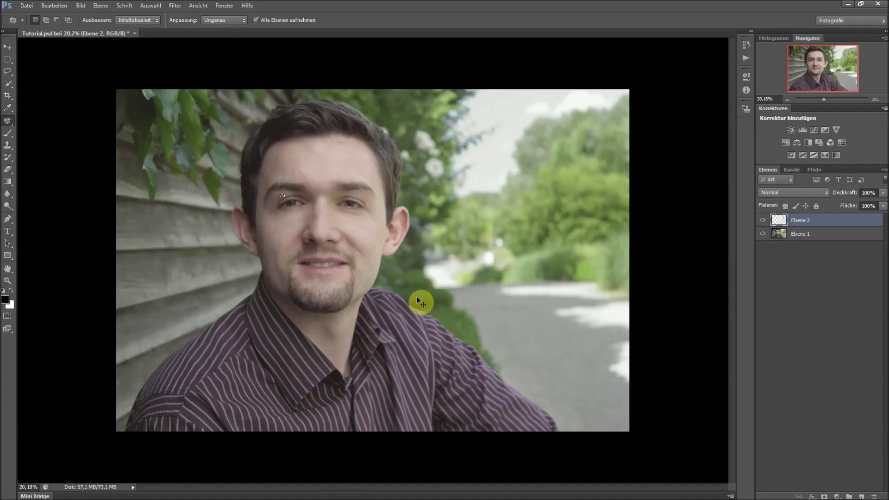
- Deselect the leftover patch area and fit the full portrait in the window
{"action": "key", "text": "ctrl+d"}
{"action": "double_click", "coordinate": [7, 268]}
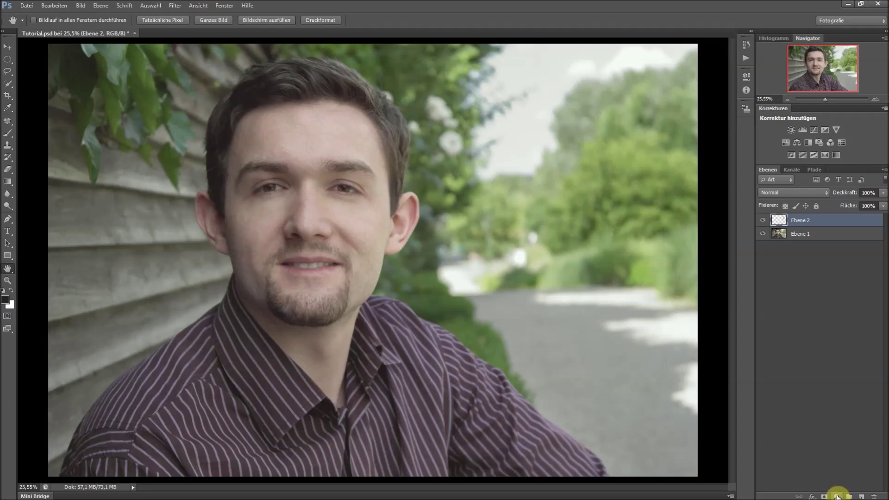
- Add a Tonwertkorrektur (Levels) adjustment layer above Ebene 2
{"action": "left_click", "coordinate": [838, 497]}
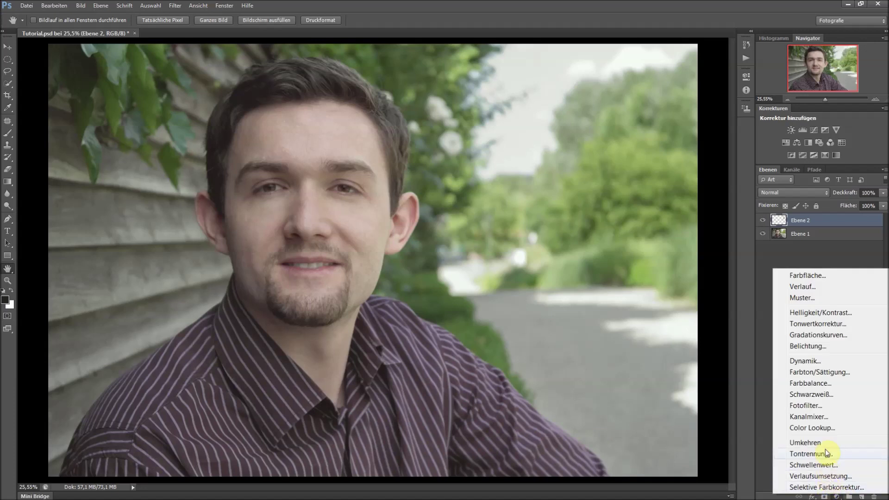
{"action": "left_click", "coordinate": [818, 324]}
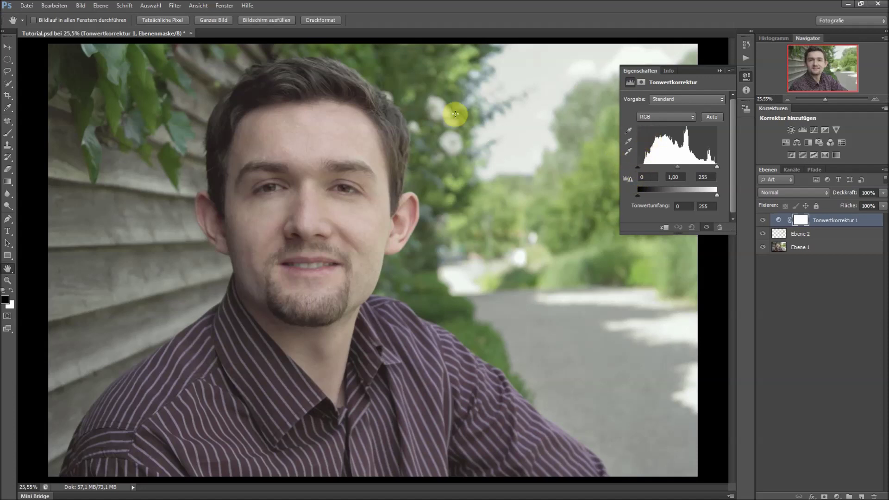
- Pick the Levels black-point eyedropper and sample the darkest pixel in the man's hair
{"action": "left_click", "coordinate": [628, 133]}
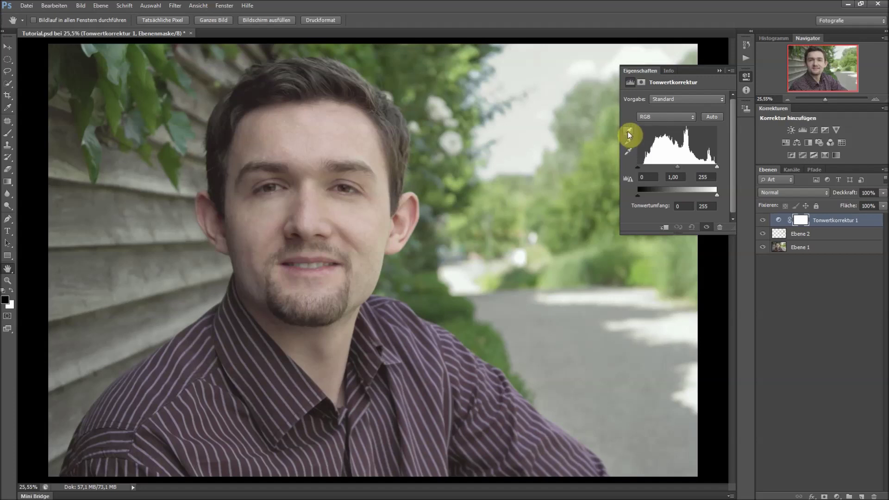
{"action": "left_click", "coordinate": [629, 132]}
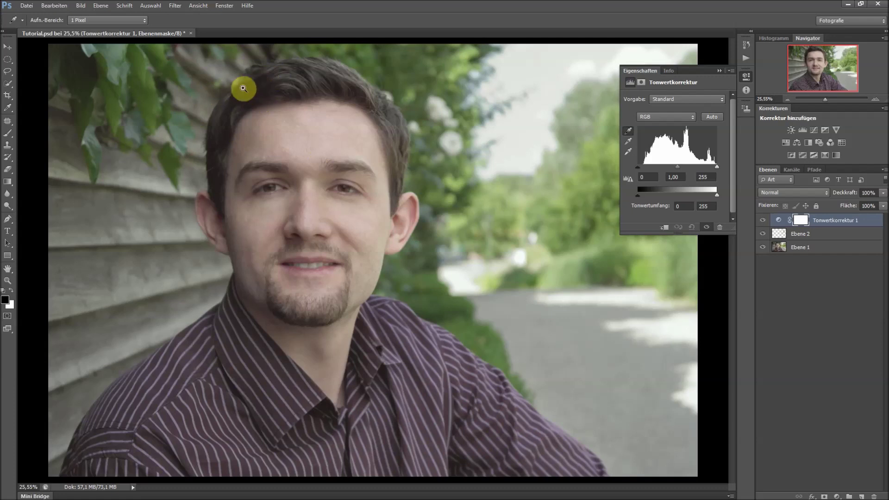
{"action": "left_click_drag", "start_coordinate": [247, 93], "coordinate": [364, 103]}
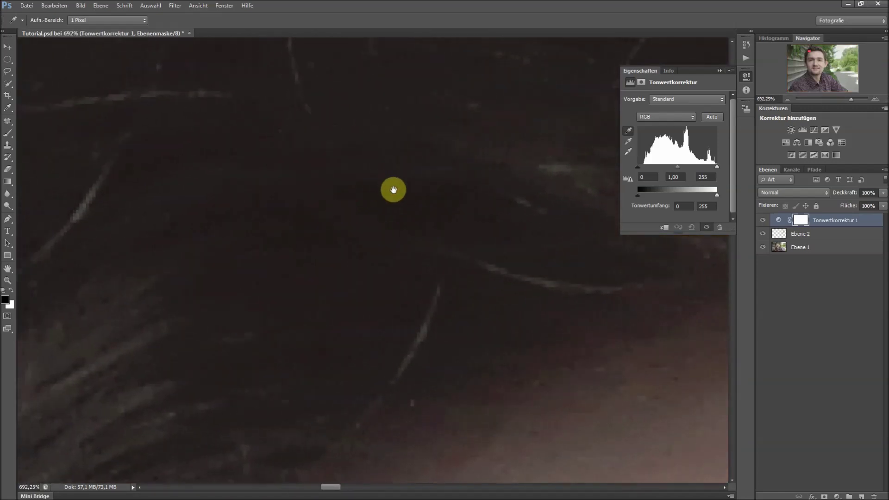
{"action": "left_click_drag", "start_coordinate": [361, 159], "coordinate": [380, 204]}
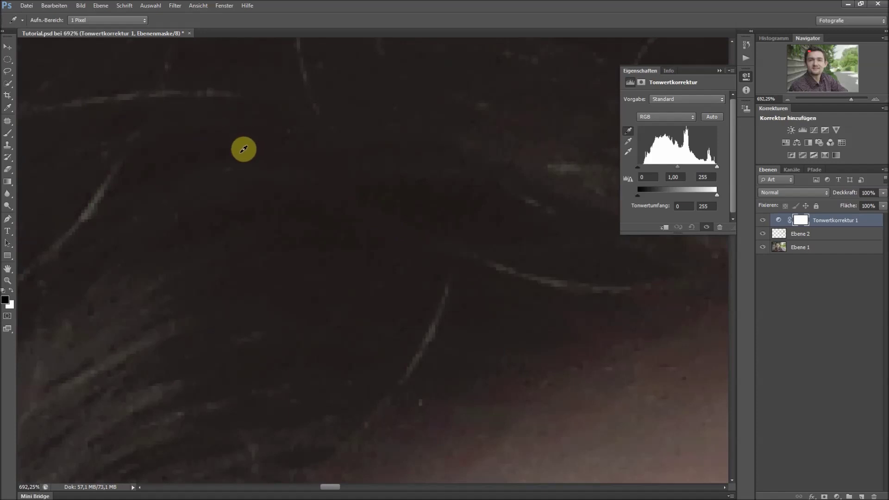
{"action": "left_click", "coordinate": [245, 147]}
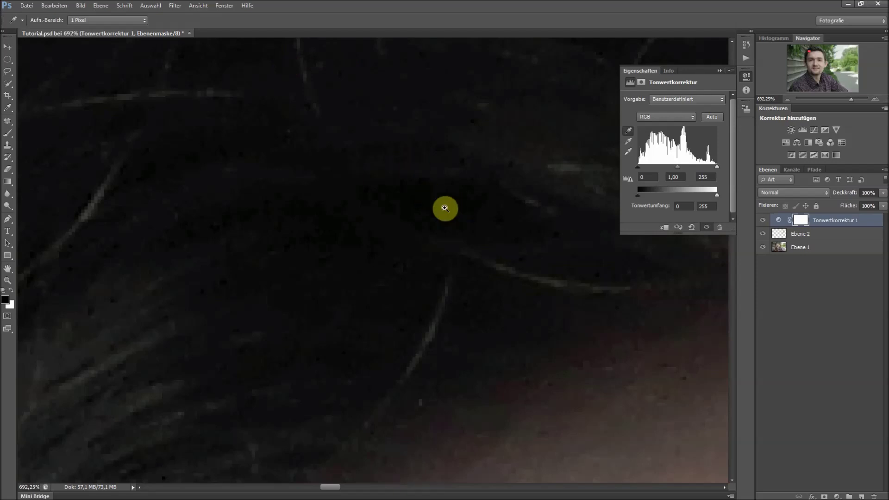
{"action": "mouse_move", "coordinate": [496, 219]}
{"action": "left_mouse_down"}
{"action": "mouse_move", "coordinate": [353, 292]}
{"action": "mouse_move", "coordinate": [391, 272]}
{"action": "left_mouse_up"}
{"action": "left_click_drag", "start_coordinate": [426, 239], "coordinate": [441, 230]}
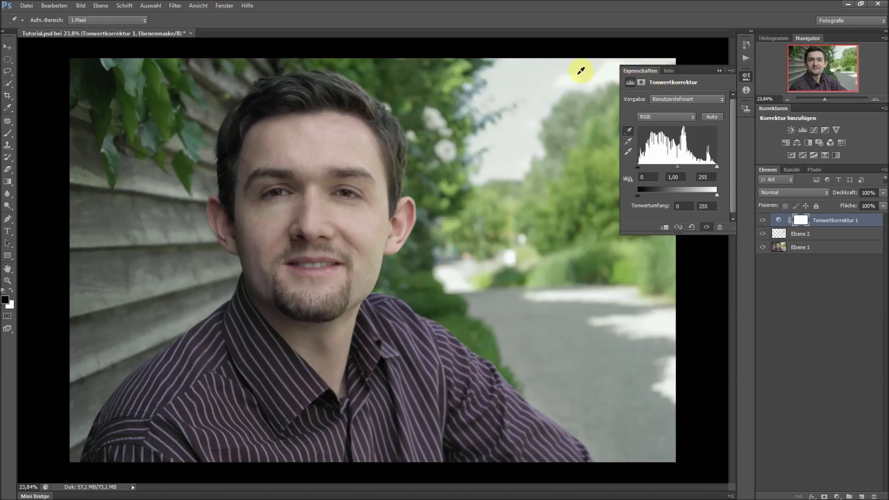
- Sample the Levels white point from the bright upper-right sky, then fit the image to the window
{"action": "left_click", "coordinate": [629, 153]}
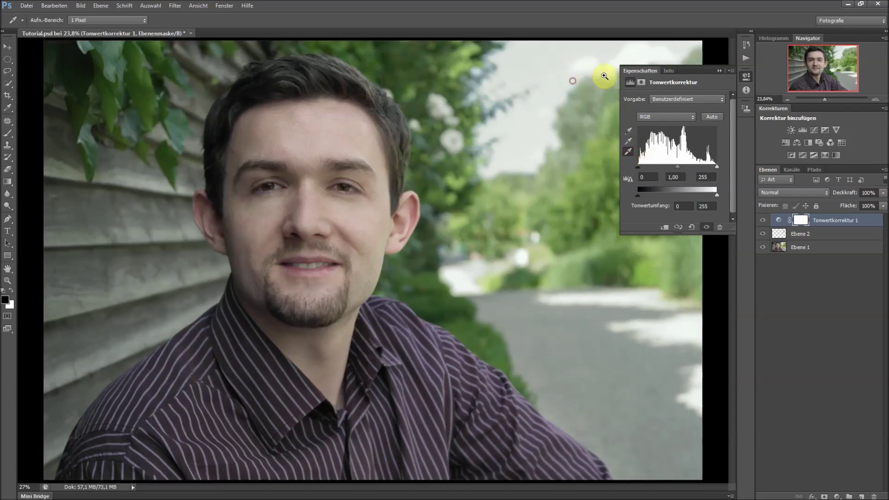
{"action": "mouse_move", "coordinate": [571, 81]}
{"action": "left_mouse_down"}
{"action": "mouse_move", "coordinate": [602, 73]}
{"action": "mouse_move", "coordinate": [531, 104]}
{"action": "mouse_move", "coordinate": [468, 195]}
{"action": "left_mouse_up"}
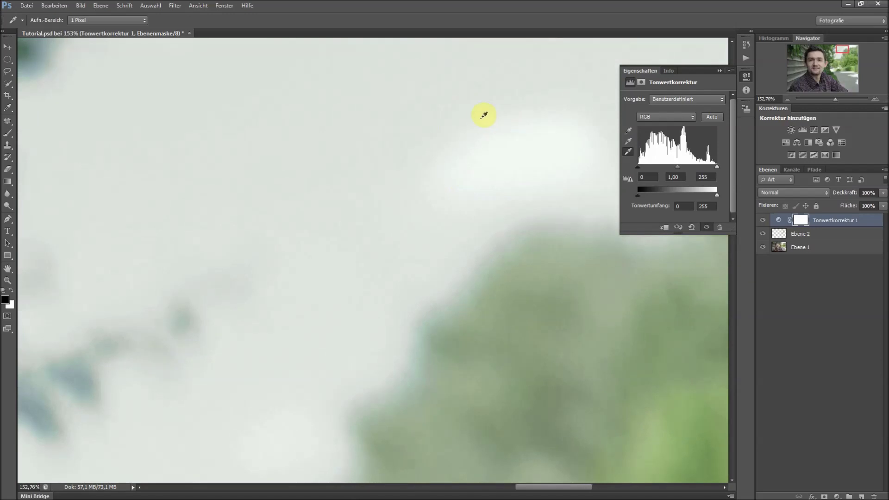
{"action": "left_click", "coordinate": [476, 115]}
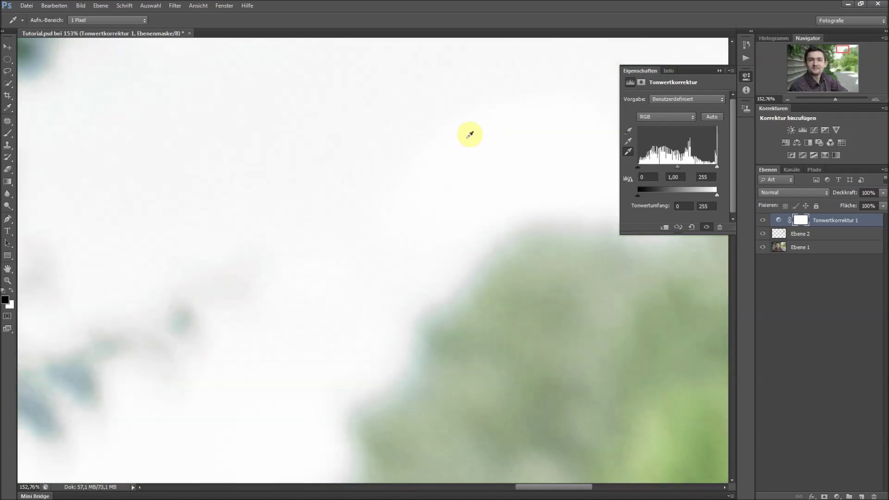
{"action": "left_click_drag", "start_coordinate": [500, 141], "coordinate": [430, 182]}
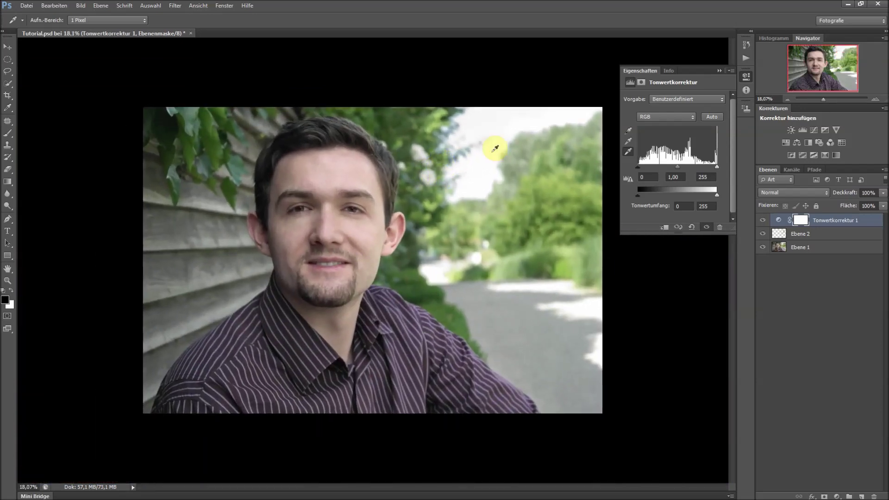
{"action": "double_click", "coordinate": [8, 270]}
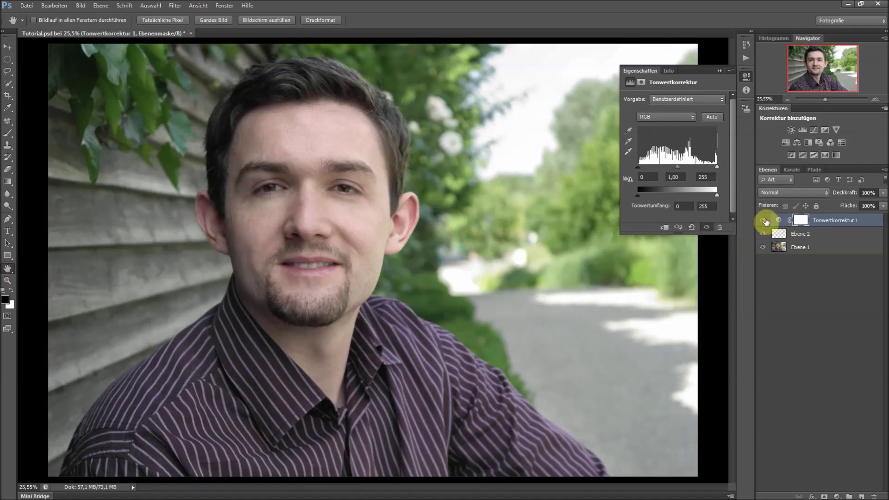
- Toggle Tonwertkorrektur 1 off and on to compare, then open the adjustment layer list
{"action": "left_click", "coordinate": [763, 222]}
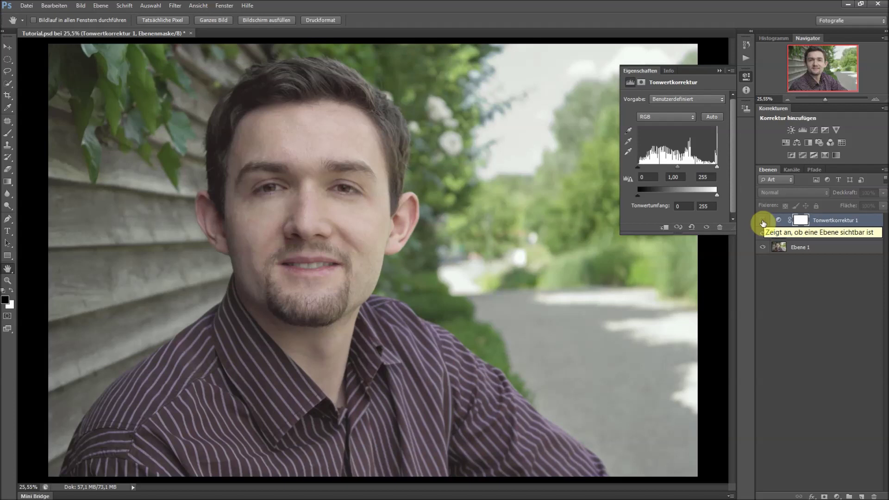
{"action": "left_click", "coordinate": [763, 221]}
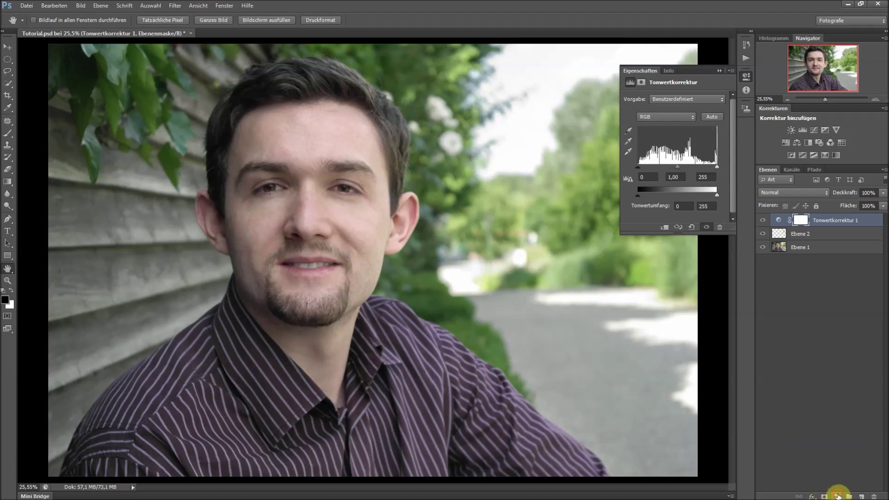
{"action": "left_click", "coordinate": [837, 496]}
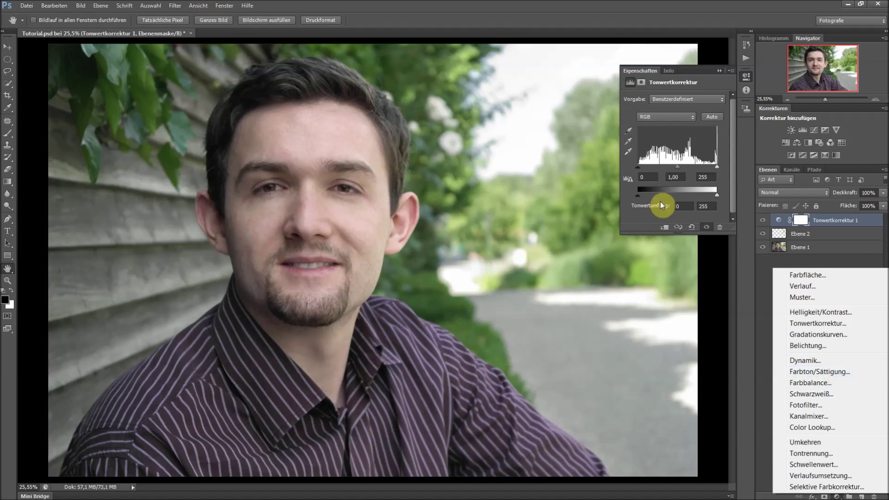
- Add a Helligkeit/Kontrast 1 adjustment layer set to brightness 4 and contrast 6
{"action": "left_click", "coordinate": [820, 312]}
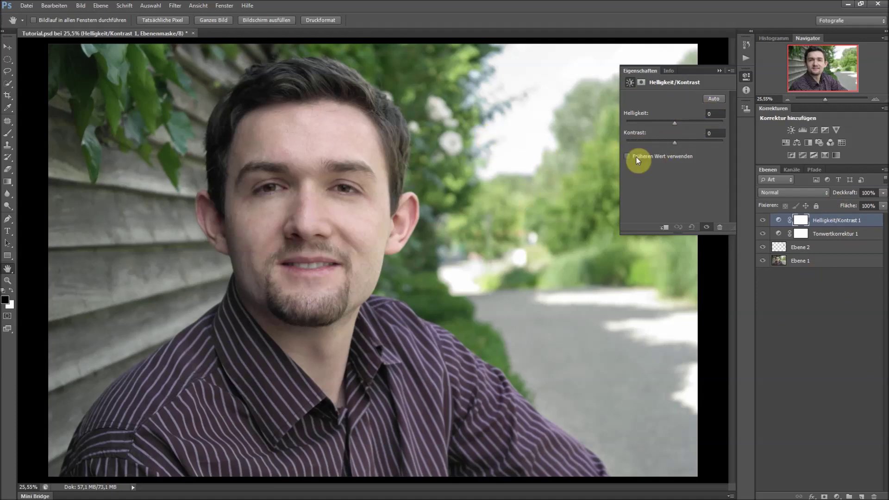
{"action": "left_click", "coordinate": [713, 113]}
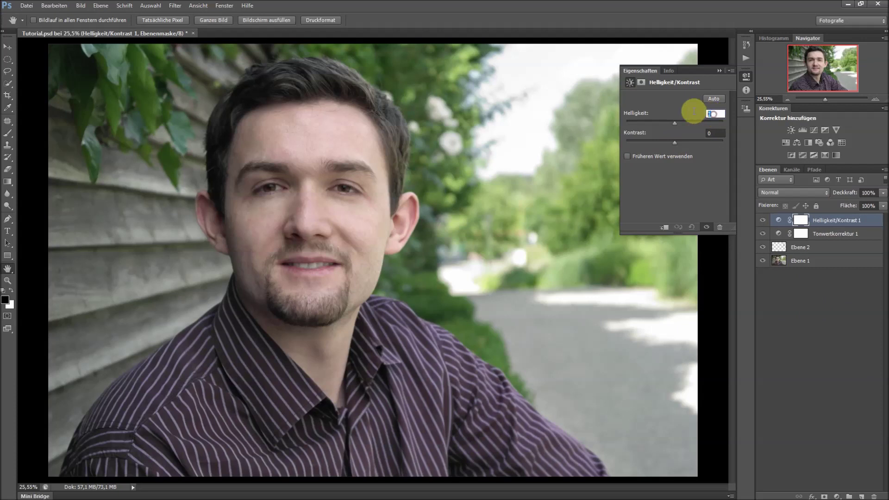
{"action": "left_click", "coordinate": [674, 123]}
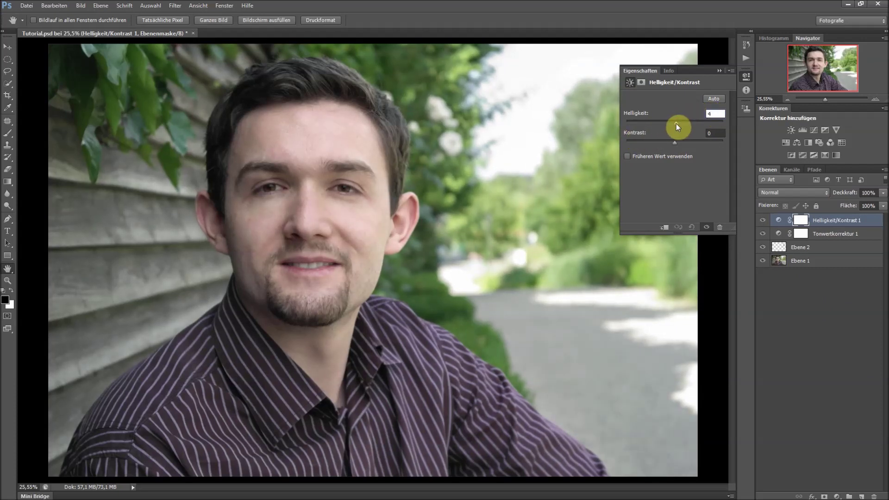
{"action": "left_click_drag", "start_coordinate": [677, 123], "coordinate": [676, 123]}
{"action": "left_click_drag", "start_coordinate": [675, 146], "coordinate": [682, 145]}
{"action": "left_click_drag", "start_coordinate": [679, 145], "coordinate": [671, 143]}
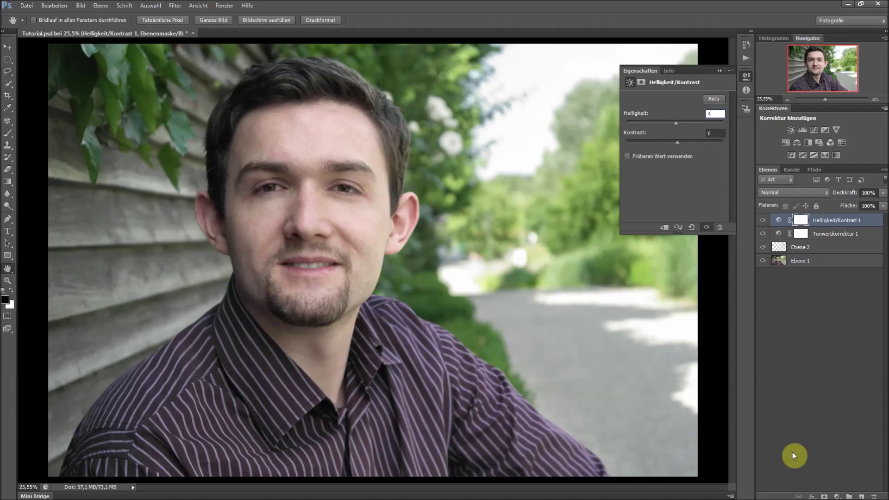
{"action": "left_click", "coordinate": [837, 497]}
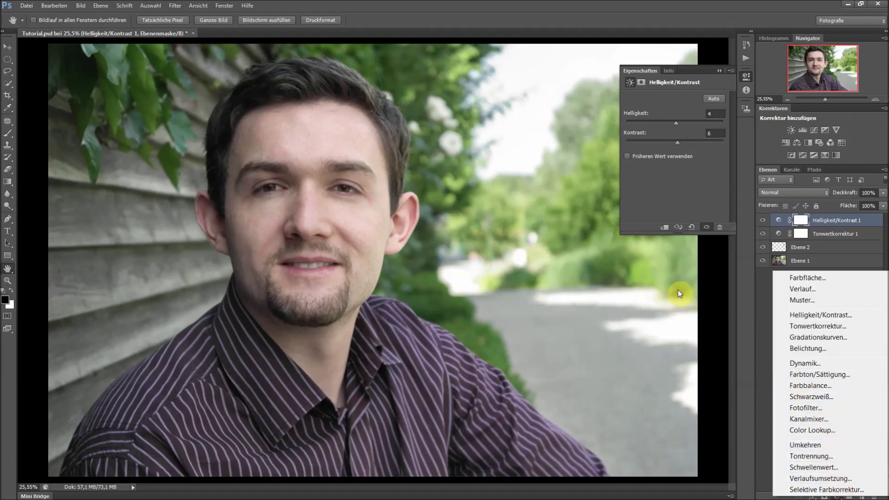
- Add a Kurven 1 curves layer with RGB points near 91/93 and 163/165
{"action": "left_click", "coordinate": [816, 338]}
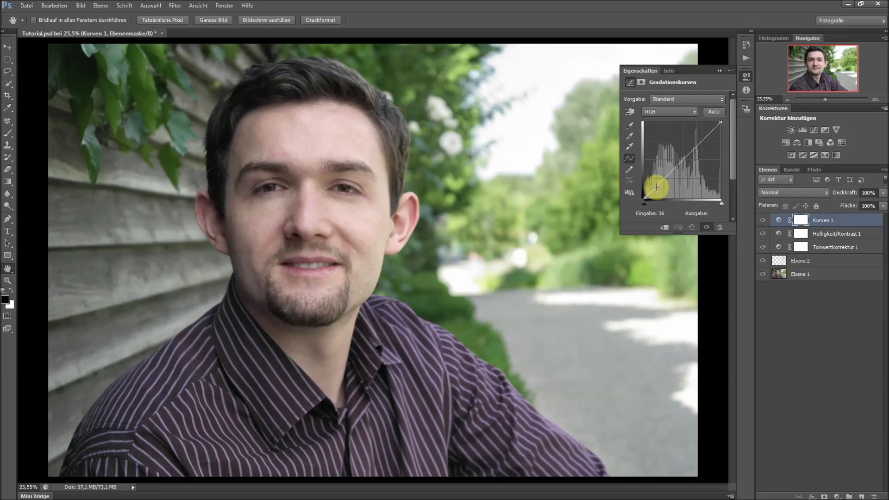
{"action": "left_click_drag", "start_coordinate": [657, 185], "coordinate": [654, 186]}
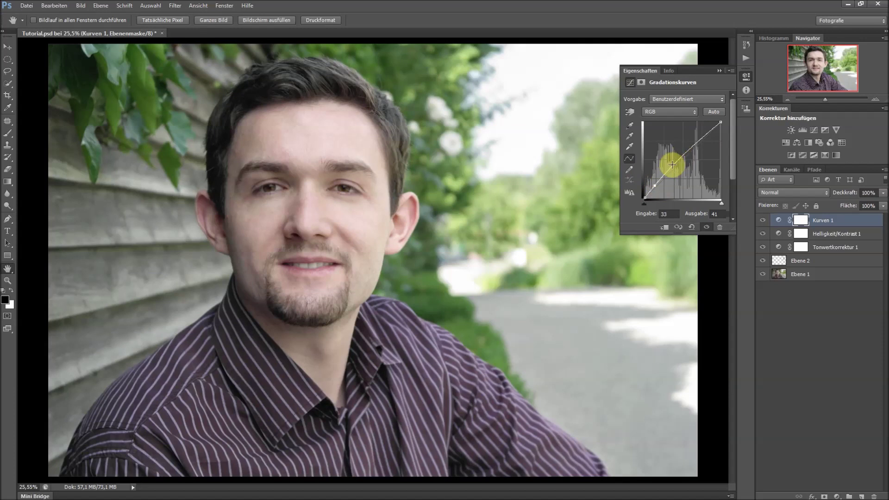
{"action": "left_click", "coordinate": [671, 171]}
{"action": "left_click_drag", "start_coordinate": [671, 172], "coordinate": [672, 171]}
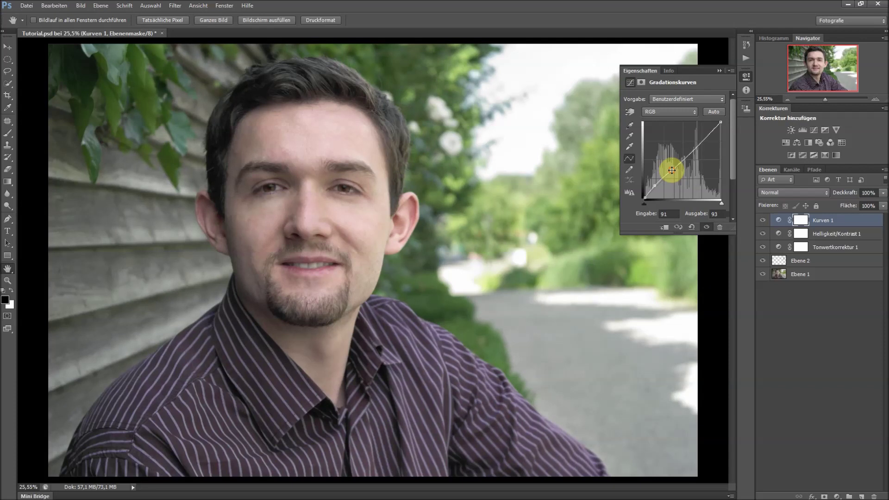
{"action": "left_click", "coordinate": [695, 148]}
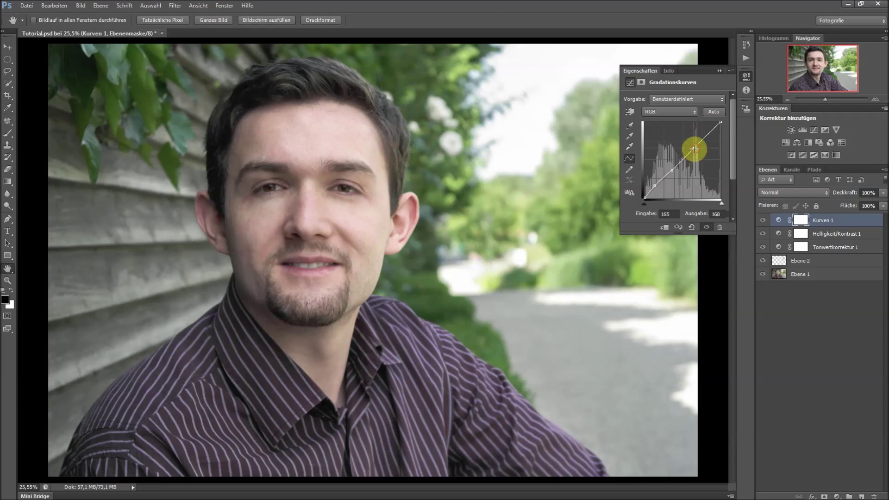
{"action": "left_click_drag", "start_coordinate": [693, 151], "coordinate": [693, 153]}
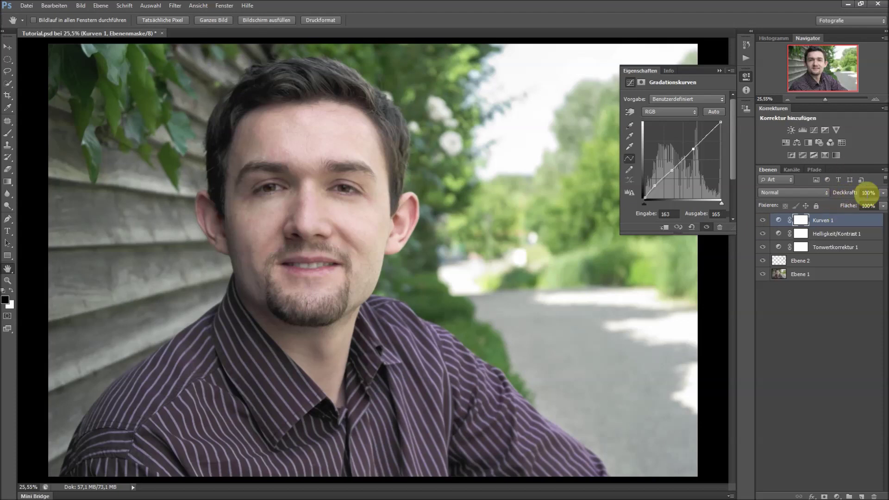
- Lower the Kurven 1 layer's opacity to 50% and keep it selected
{"action": "left_click_drag", "start_coordinate": [845, 194], "coordinate": [858, 193]}
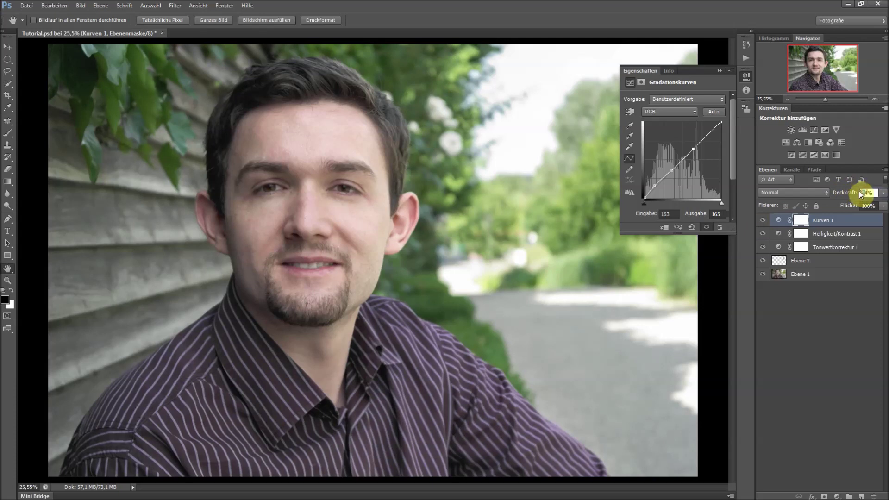
{"action": "type", "text": "50"}
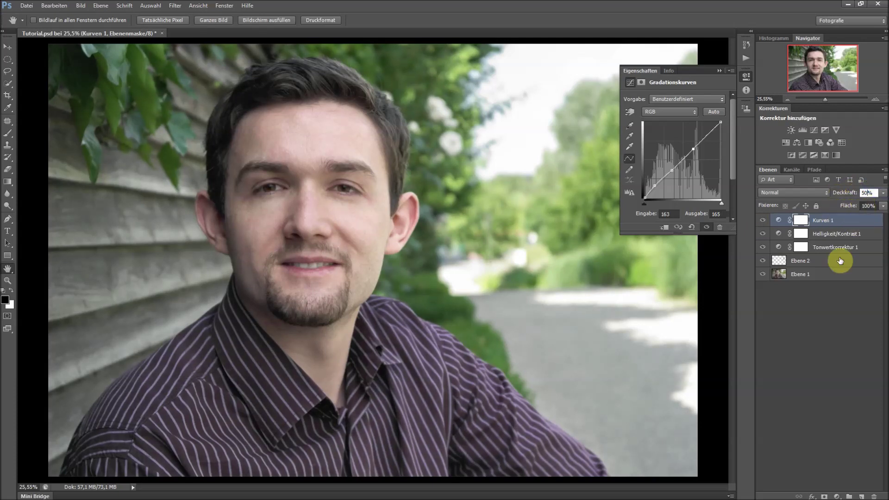
{"action": "left_click", "coordinate": [814, 308]}
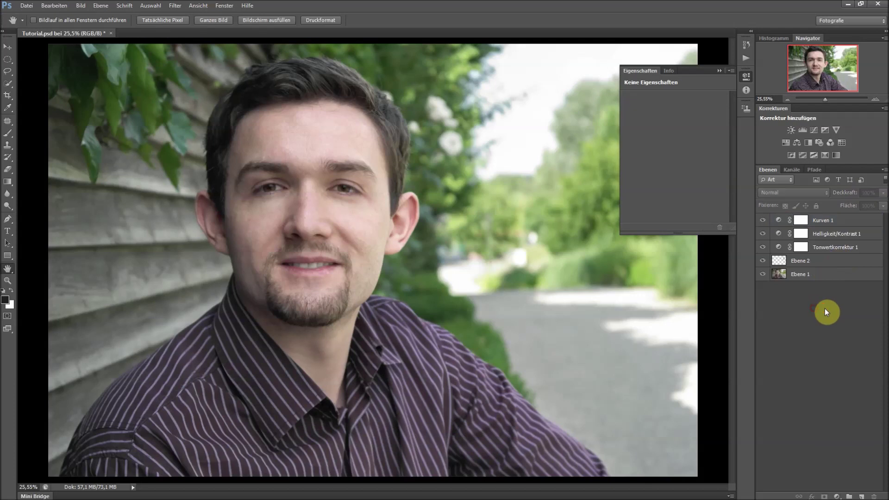
{"action": "left_click", "coordinate": [828, 221]}
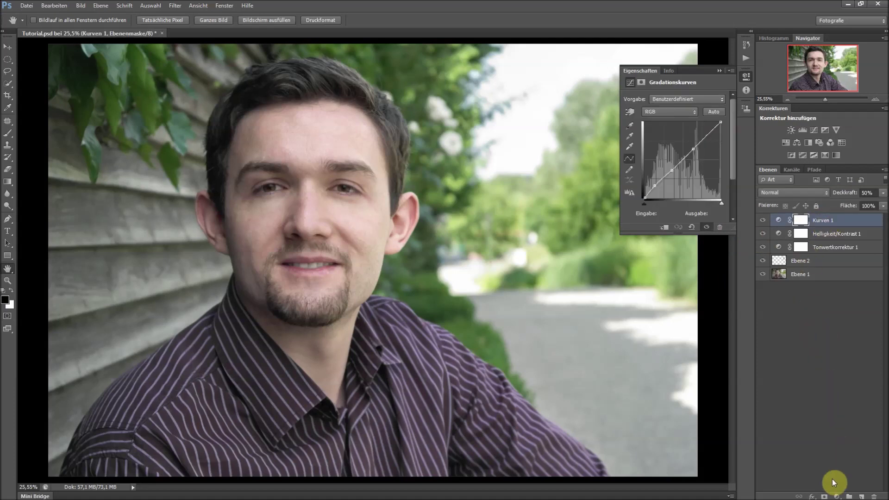
{"action": "left_click", "coordinate": [837, 496]}
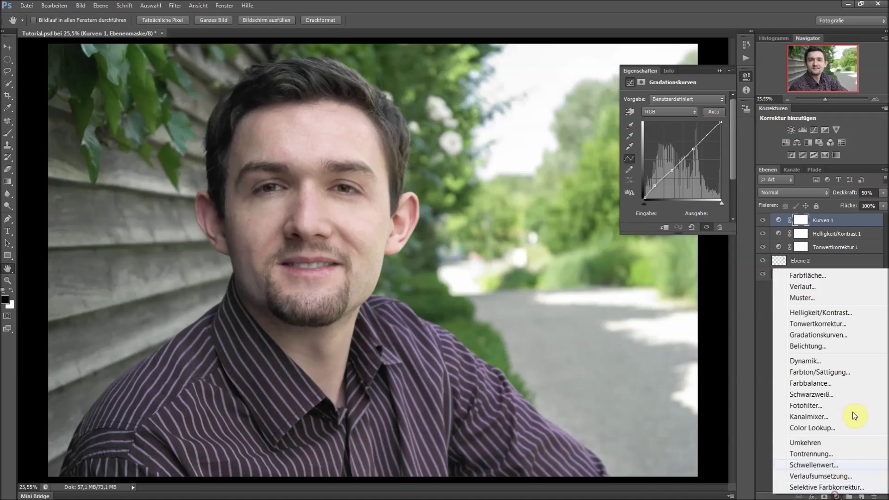
- Add a Belichtung 1 exposure layer with exposure +0,13 and gamma correction 0,97
{"action": "left_click", "coordinate": [816, 345]}
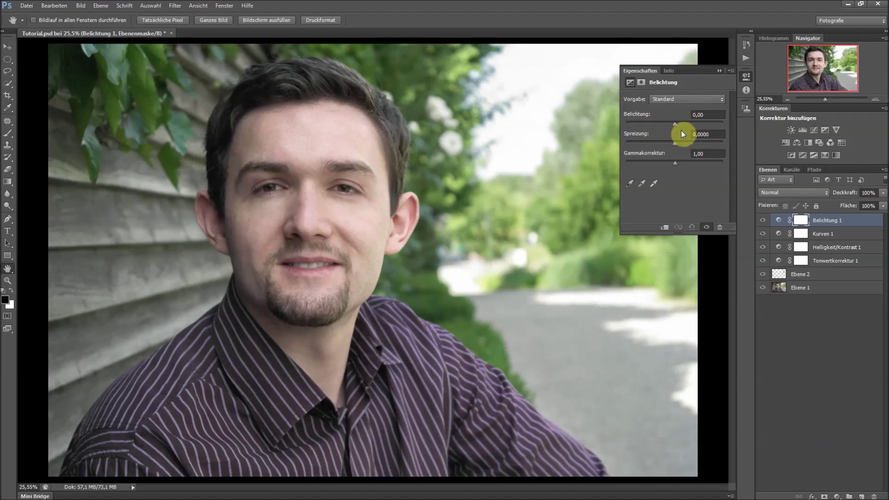
{"action": "left_click_drag", "start_coordinate": [674, 123], "coordinate": [675, 126]}
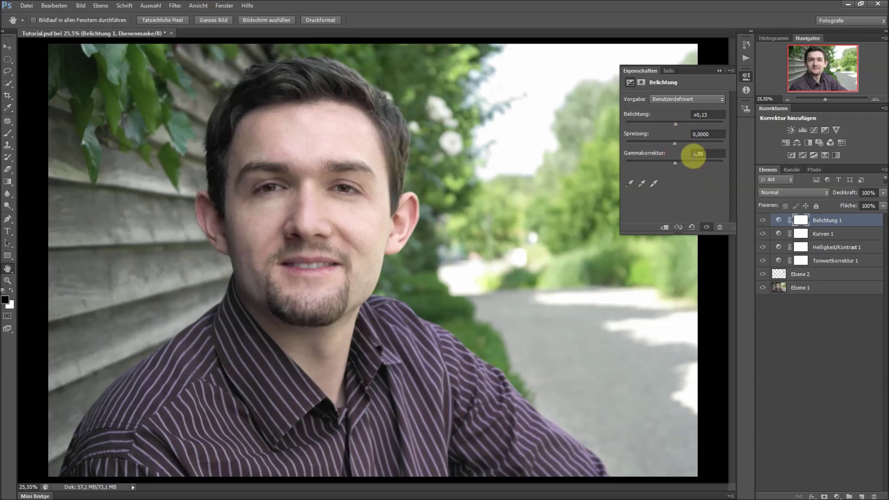
{"action": "left_click_drag", "start_coordinate": [674, 166], "coordinate": [676, 162]}
{"action": "left_click_drag", "start_coordinate": [677, 164], "coordinate": [677, 164]}
{"action": "left_click_drag", "start_coordinate": [674, 163], "coordinate": [677, 163]}
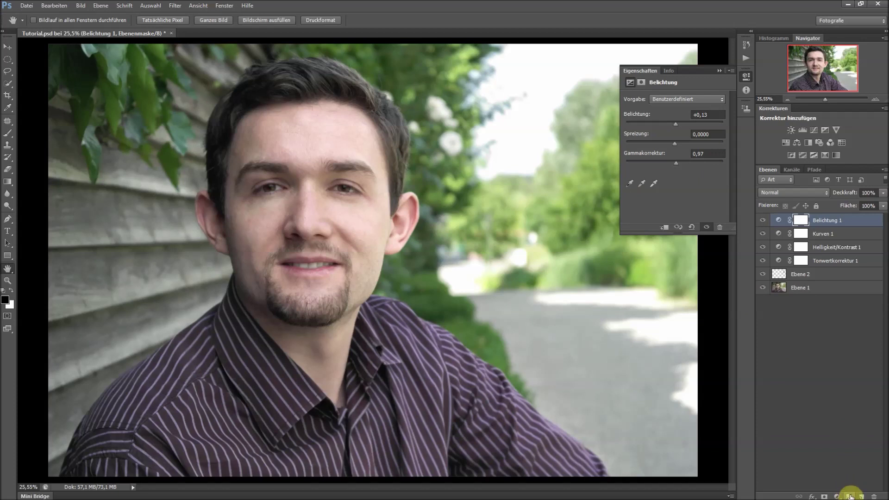
- Create Gruppe 1 and move Belichtung 1 through Tonwertkorrektur 1 into it
{"action": "left_click", "coordinate": [850, 497]}
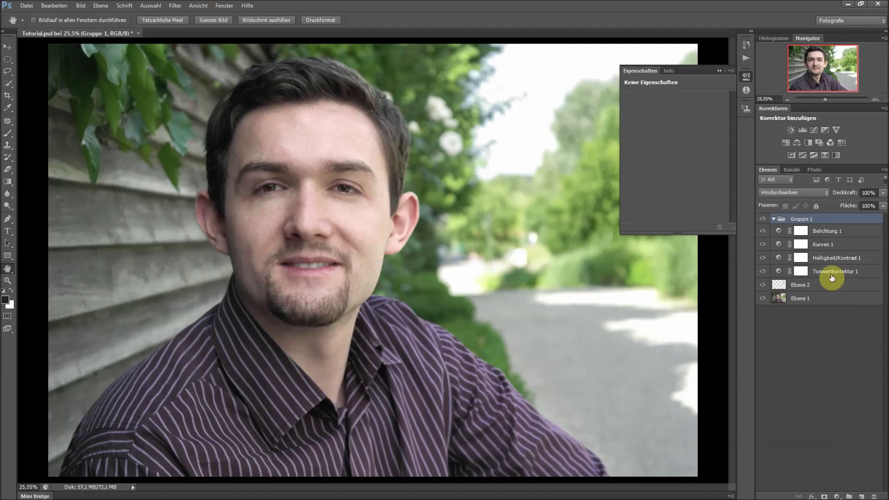
{"action": "key", "text": "alt+bracketleft"}
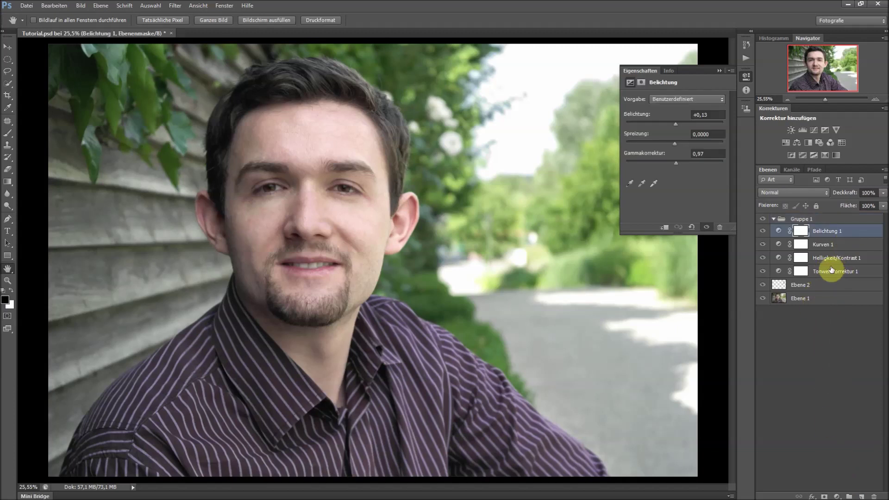
{"action": "left_click", "coordinate": [828, 273], "text": "shift"}
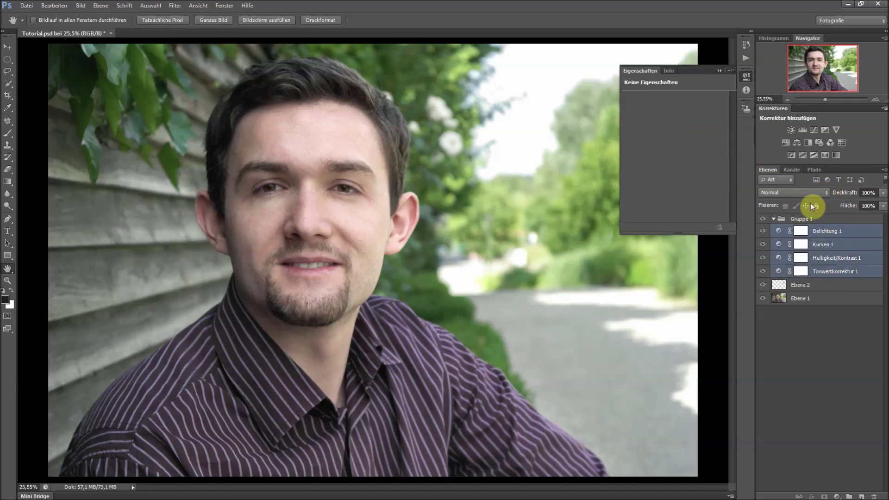
{"action": "left_click_drag", "start_coordinate": [817, 231], "coordinate": [807, 216]}
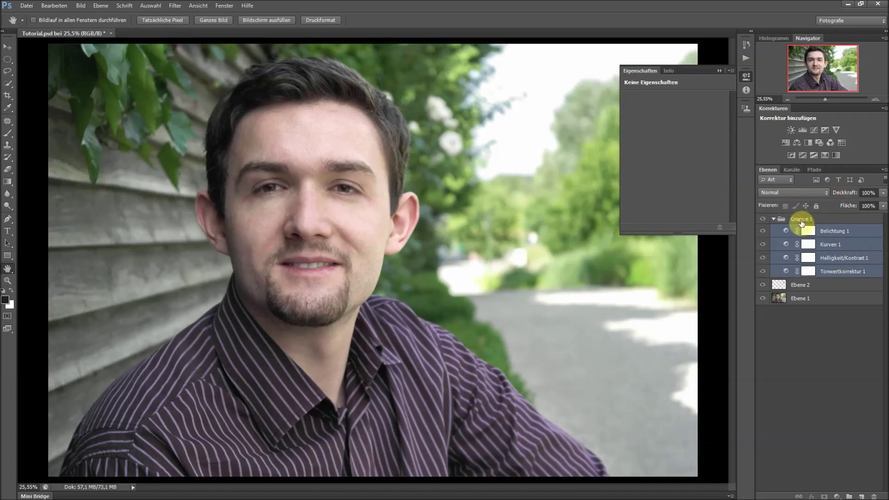
- Toggle Gruppe 1's visibility to compare before and after, leaving it on
{"action": "left_click", "coordinate": [763, 219]}
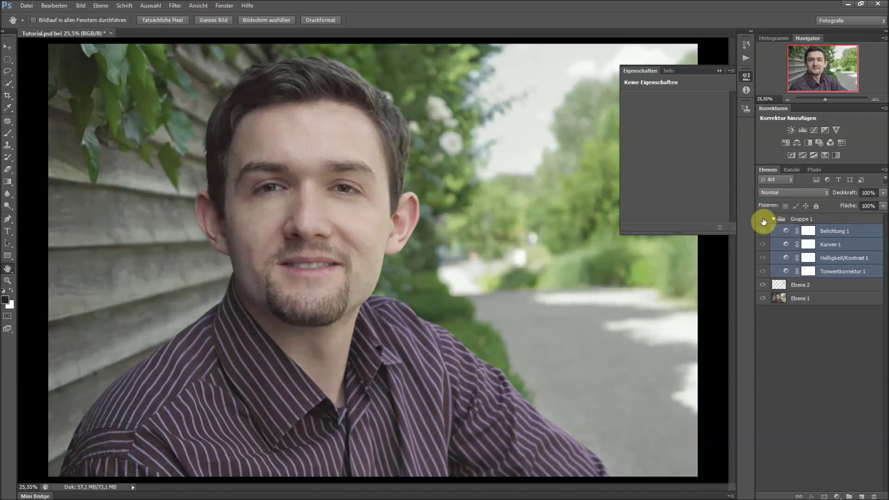
{"action": "left_click", "coordinate": [764, 221]}
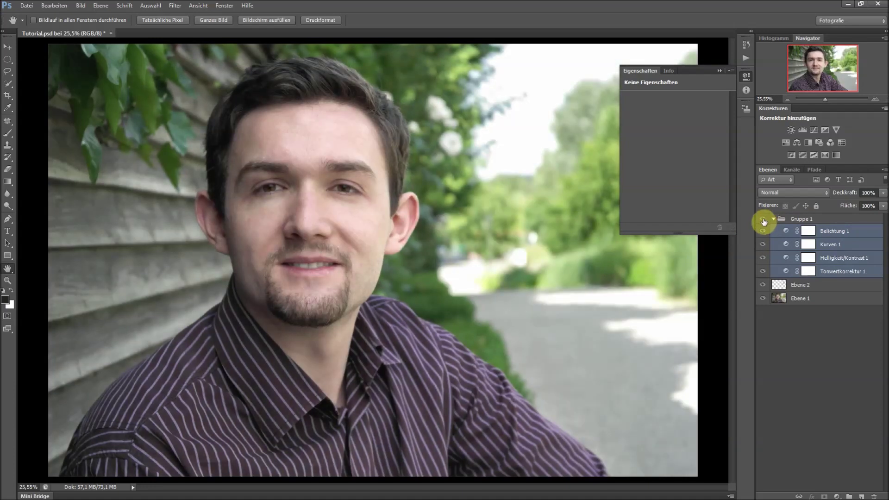
{"action": "left_click", "coordinate": [764, 220]}
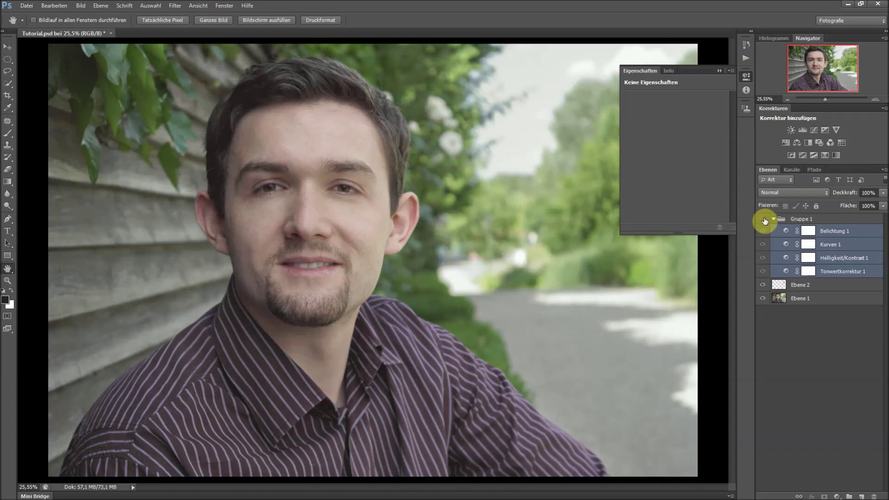
{"action": "left_click", "coordinate": [764, 220]}
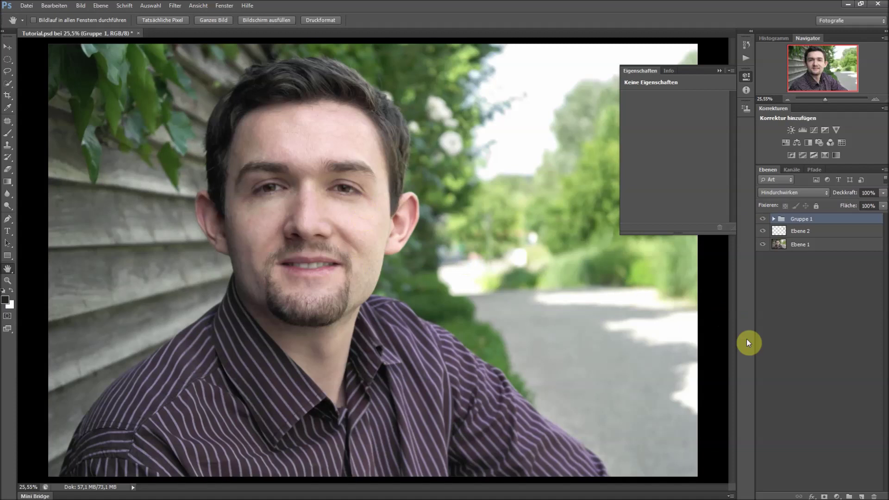
{"action": "left_click", "coordinate": [838, 495]}
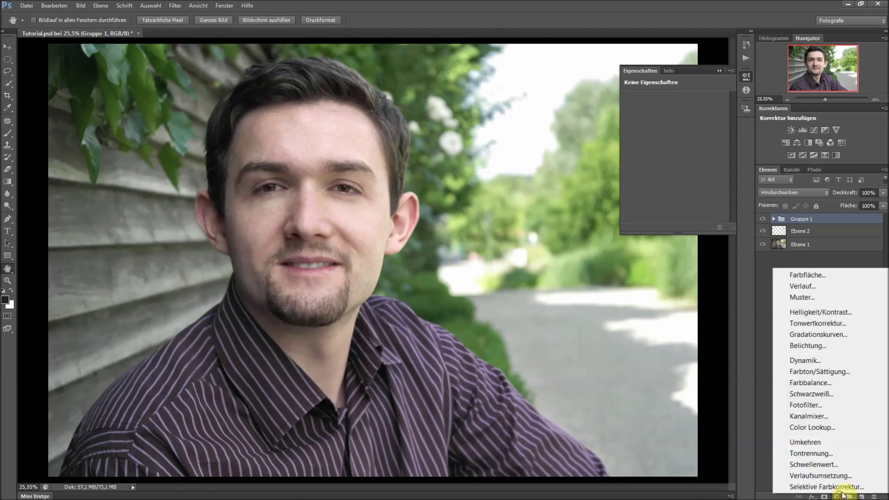
- Add a Farbton/Sättigung 1 layer above Gruppe 1 with saturation +15
{"action": "left_click", "coordinate": [821, 371]}
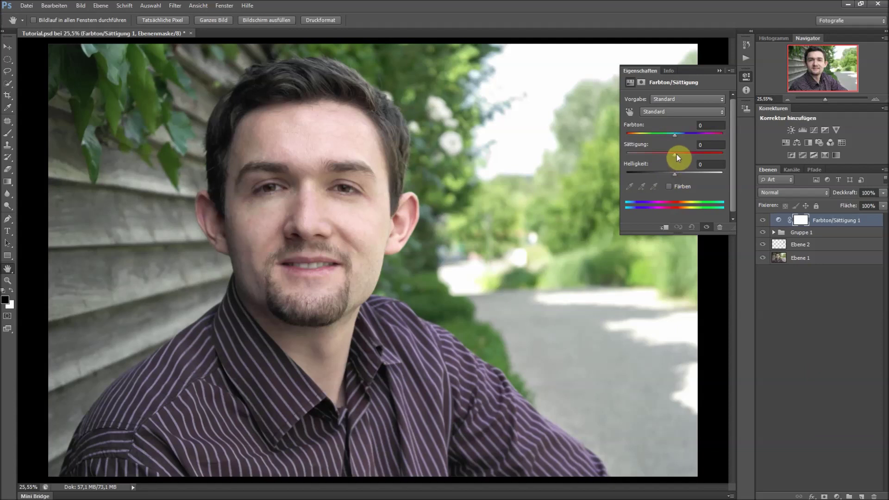
{"action": "left_click_drag", "start_coordinate": [675, 157], "coordinate": [676, 157]}
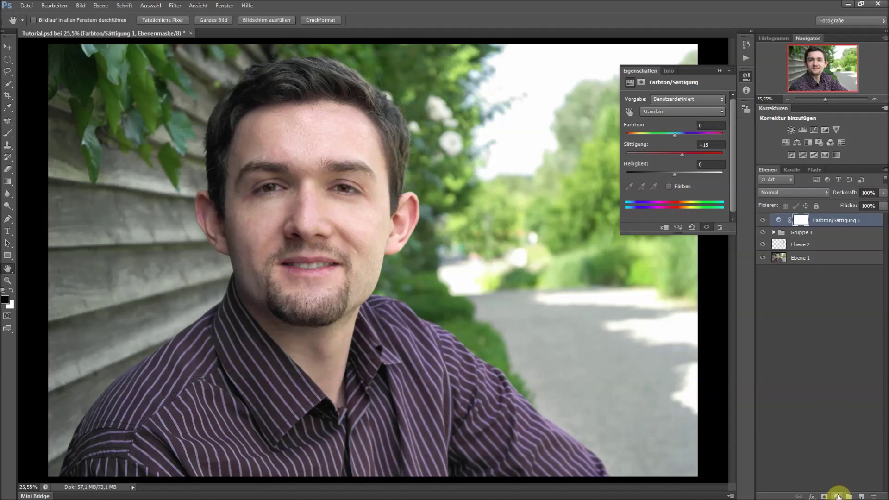
{"action": "left_click", "coordinate": [838, 496]}
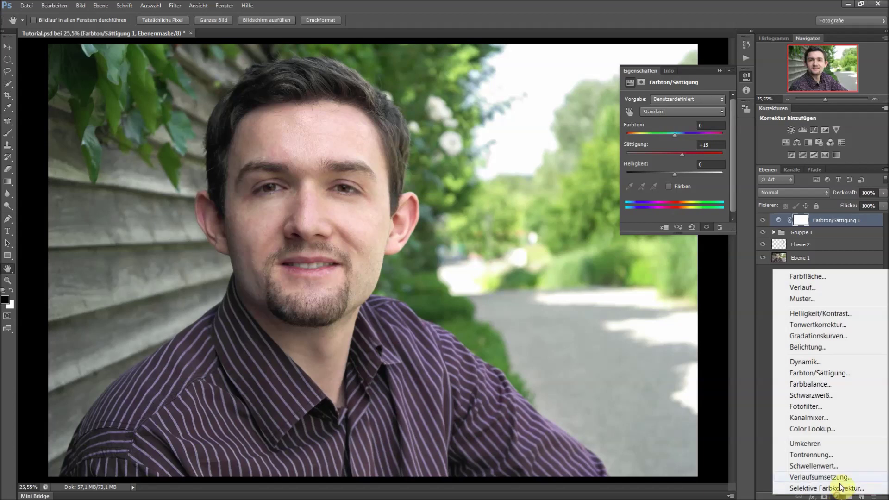
- Add a Farbbalance 1 layer with the Mitteltöne Cyan/Rot value set to +2
{"action": "left_click", "coordinate": [804, 385]}
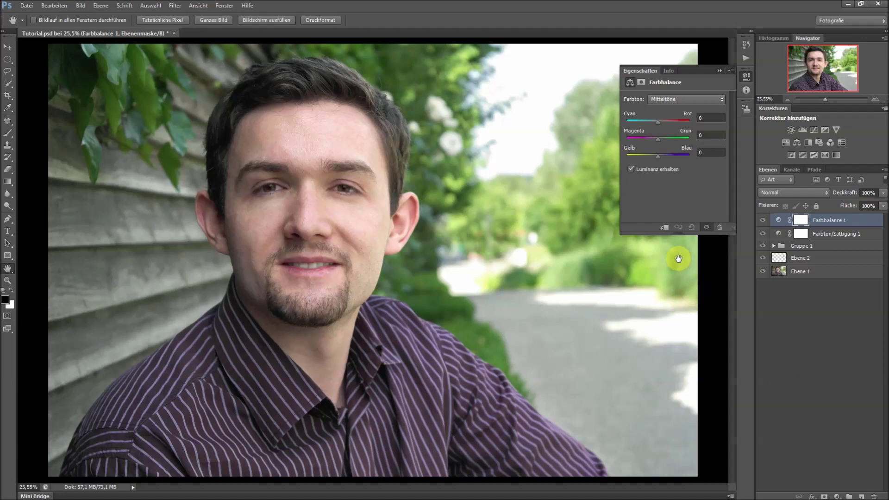
{"action": "left_click", "coordinate": [684, 100]}
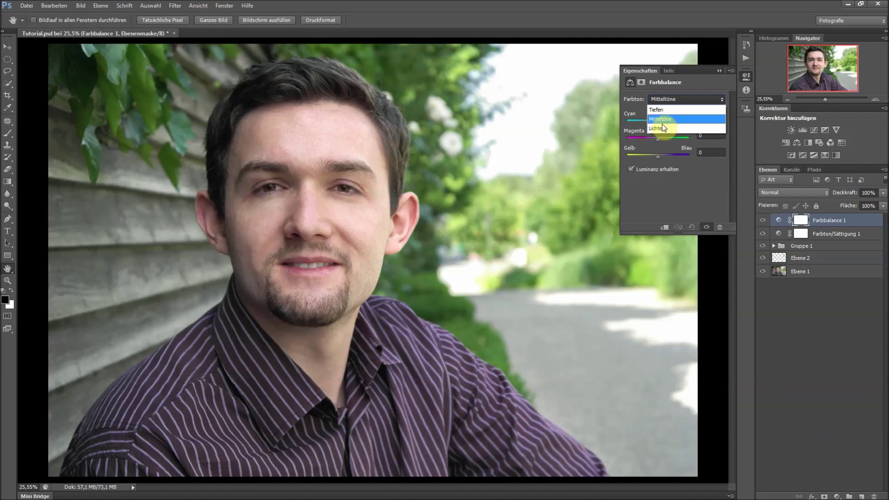
{"action": "left_click", "coordinate": [723, 101]}
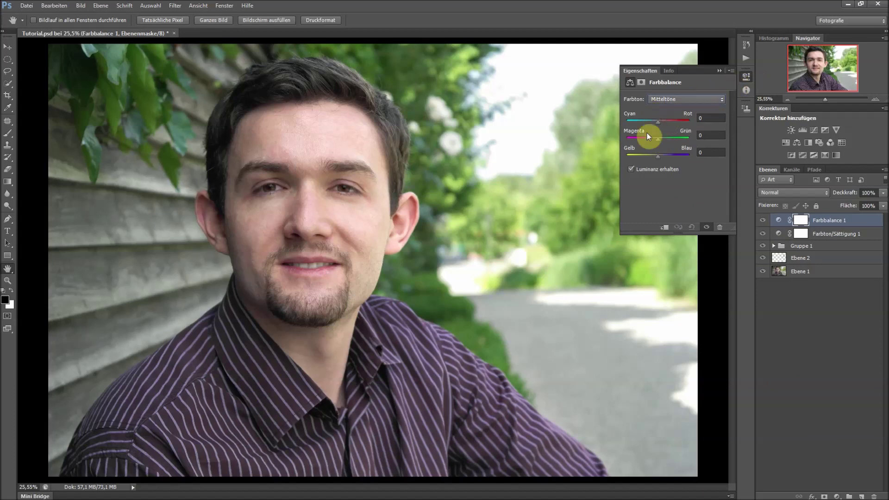
{"action": "mouse_move", "coordinate": [658, 121]}
{"action": "left_mouse_down"}
{"action": "mouse_move", "coordinate": [634, 121]}
{"action": "mouse_move", "coordinate": [676, 121]}
{"action": "mouse_move", "coordinate": [650, 120]}
{"action": "mouse_move", "coordinate": [659, 119]}
{"action": "left_mouse_up"}
{"action": "left_click", "coordinate": [698, 119]}
- Set Farbbalance 1's Tiefen to Cyan/Rot +2, Magenta/Grün −4 and Gelb/Blau +4
{"action": "left_click", "coordinate": [666, 104]}
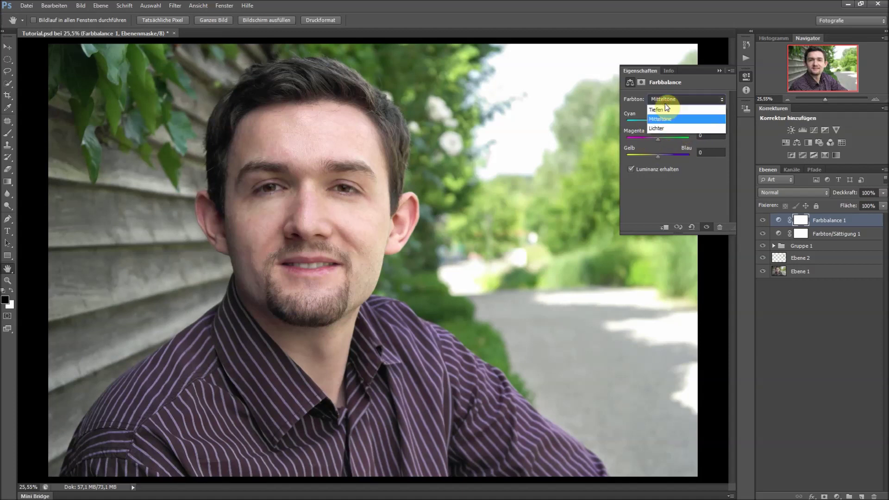
{"action": "left_click", "coordinate": [671, 102]}
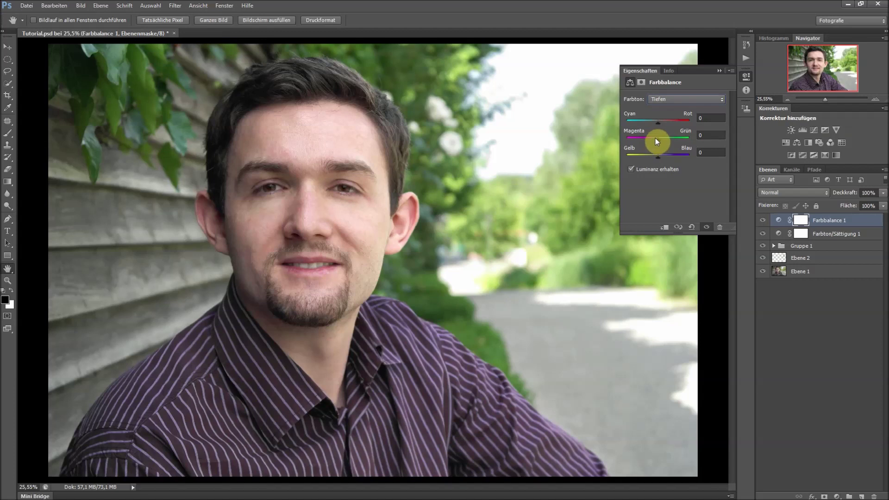
{"action": "left_click_drag", "start_coordinate": [658, 140], "coordinate": [655, 141]}
{"action": "left_click_drag", "start_coordinate": [661, 157], "coordinate": [658, 160]}
{"action": "left_click_drag", "start_coordinate": [660, 157], "coordinate": [658, 157]}
{"action": "double_click", "coordinate": [704, 152]}
{"action": "type", "text": "4"}
{"action": "key", "text": "Return"}
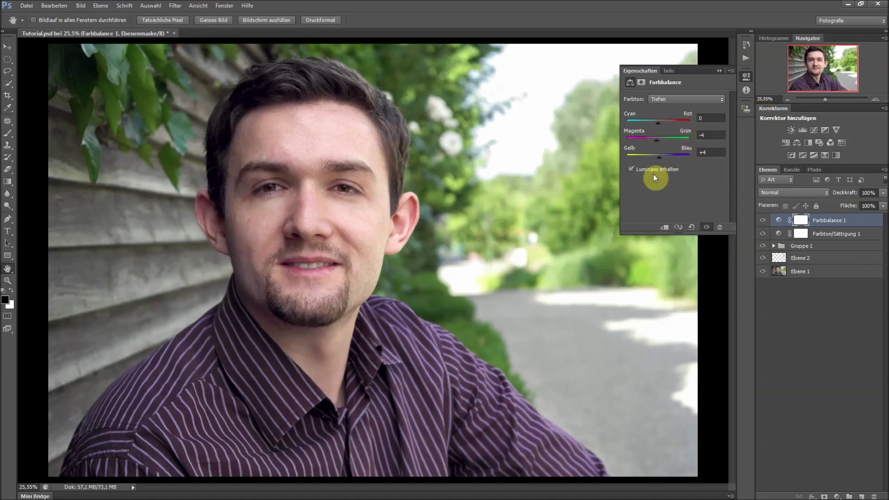
{"action": "key", "text": "Up"}
{"action": "key", "text": "Up"}
{"action": "key", "text": "Up"}
{"action": "key", "text": "Down"}
{"action": "key", "text": "Down"}
{"action": "key", "text": "Down"}
{"action": "key", "text": "Down"}
- Set Farbbalance 1's Lichter to Magenta/Grün +4 and Gelb/Blau −2
{"action": "left_click", "coordinate": [660, 100]}
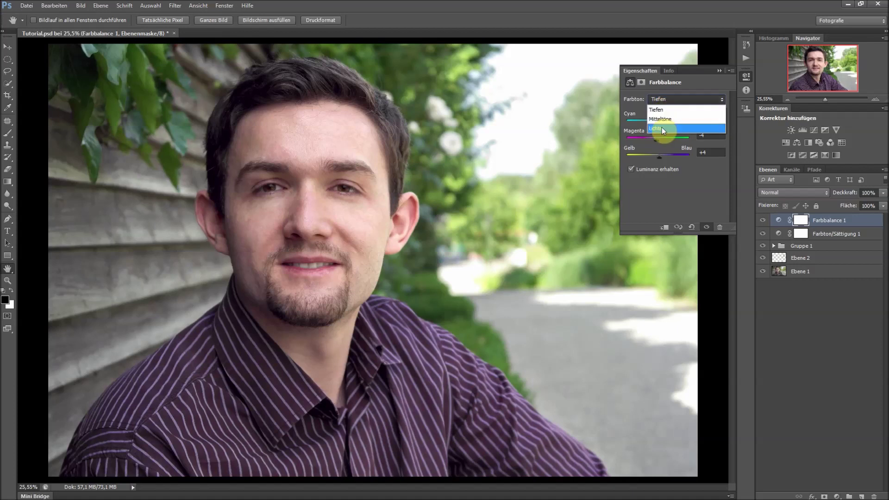
{"action": "left_click", "coordinate": [661, 126]}
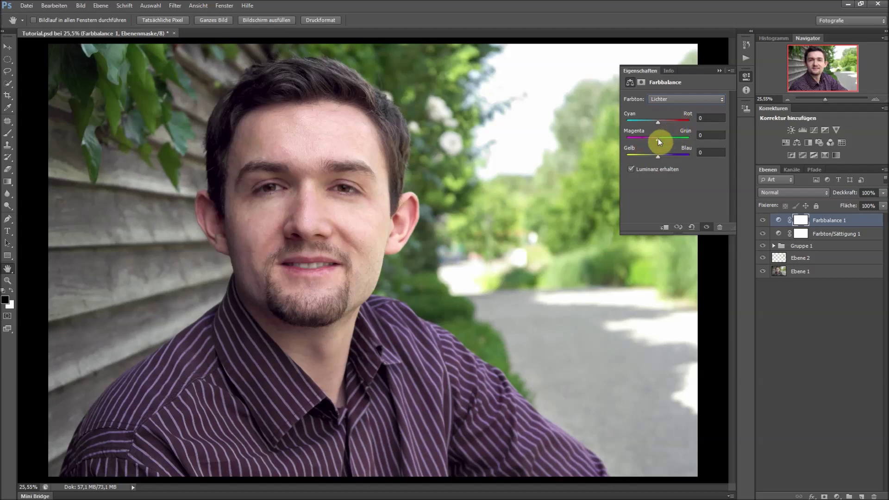
{"action": "left_click_drag", "start_coordinate": [657, 140], "coordinate": [658, 142]}
{"action": "left_click_drag", "start_coordinate": [658, 158], "coordinate": [657, 159]}
{"action": "left_click_drag", "start_coordinate": [657, 160], "coordinate": [658, 159]}
- Toggle Farbbalance 1's visibility to compare, leaving it visible
{"action": "left_click", "coordinate": [762, 221]}
{"action": "left_click", "coordinate": [762, 221]}
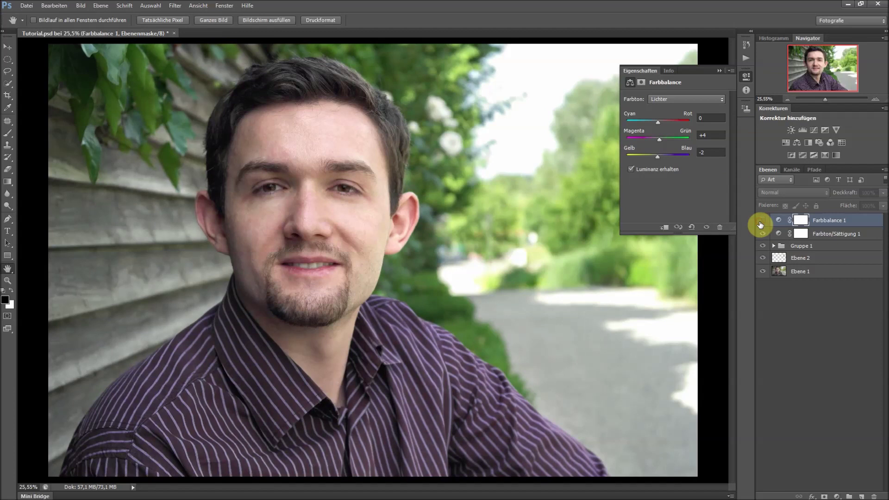
{"action": "left_click", "coordinate": [762, 221]}
{"action": "left_click", "coordinate": [763, 221]}
{"action": "left_click", "coordinate": [764, 222]}
{"action": "left_click", "coordinate": [764, 222]}
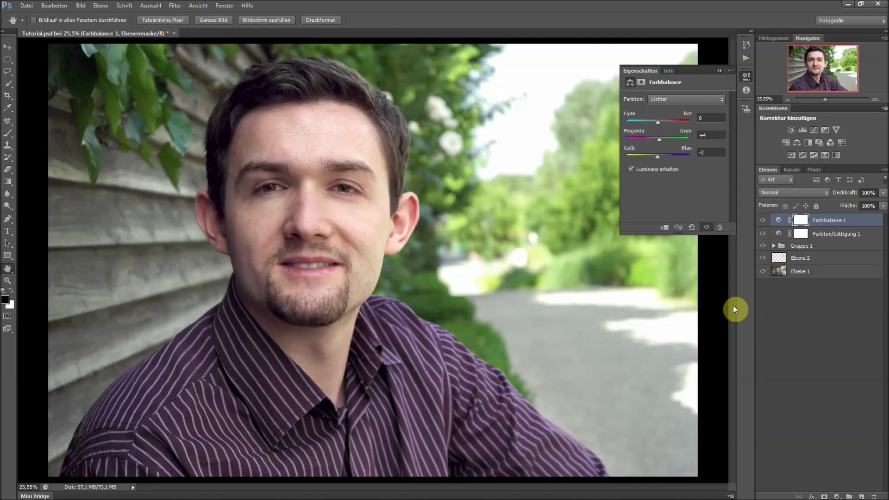
- Add a Selektive Farbkorrektur 1 layer and choose Weiß as the colour range
{"action": "left_click", "coordinate": [836, 497]}
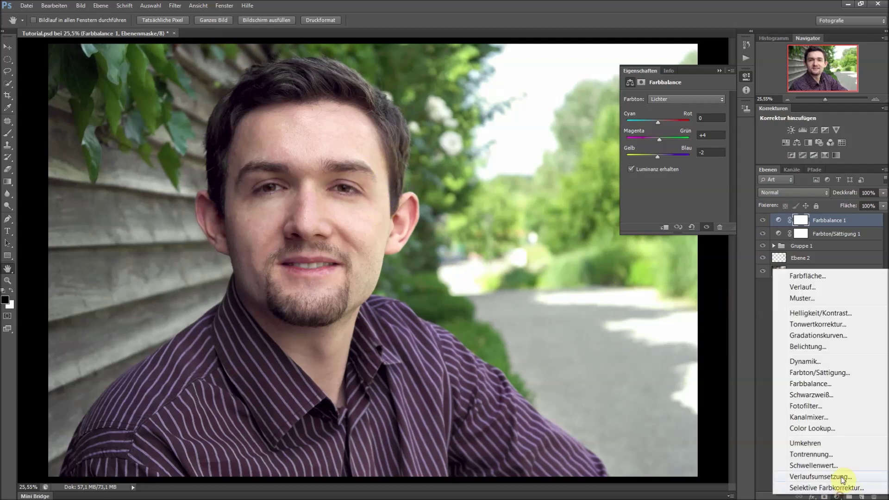
{"action": "left_click", "coordinate": [814, 487]}
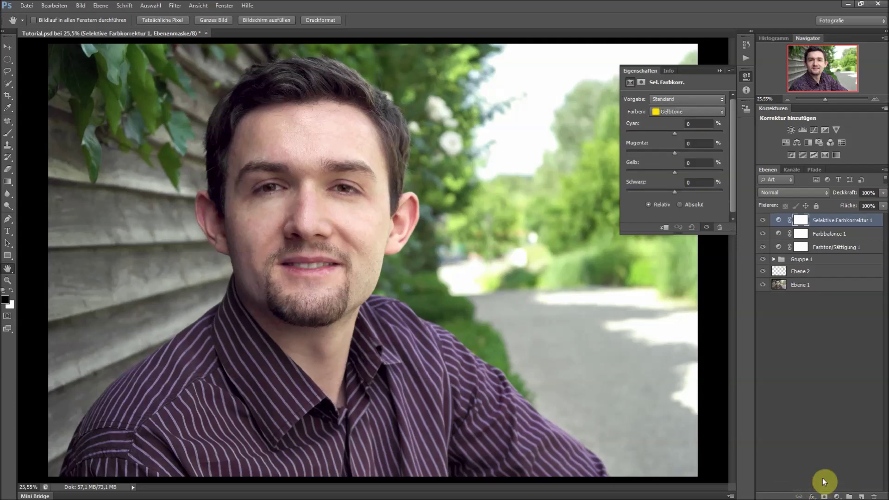
{"action": "left_click", "coordinate": [668, 115]}
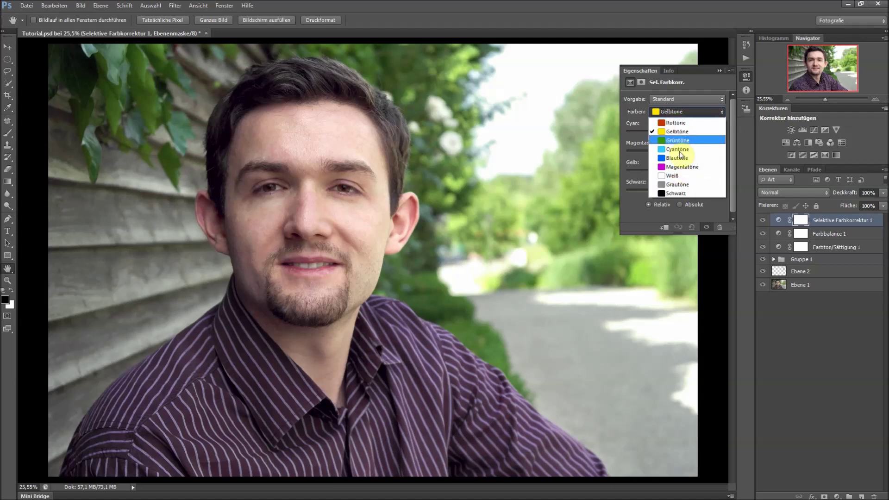
{"action": "left_click", "coordinate": [675, 178]}
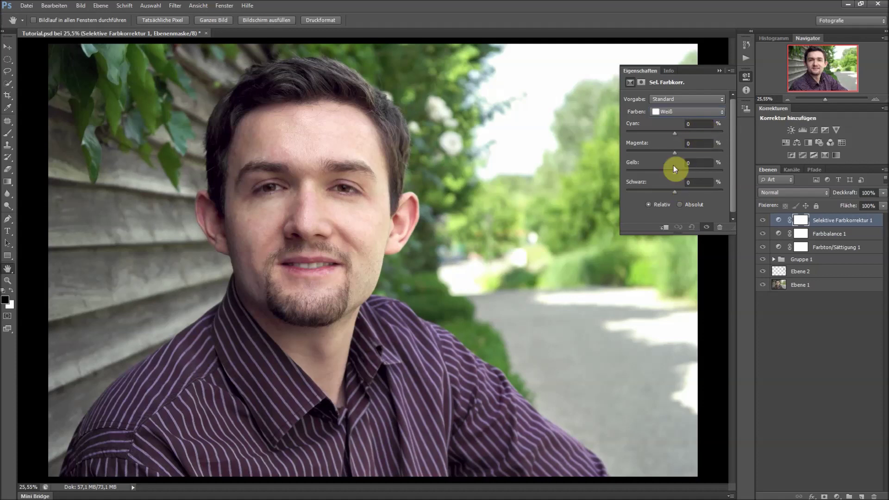
- Set the whites' Schwarz to +20, then toggle the layer to compare
{"action": "left_click", "coordinate": [677, 193]}
{"action": "mouse_move", "coordinate": [684, 192]}
{"action": "left_mouse_down"}
{"action": "mouse_move", "coordinate": [677, 193]}
{"action": "mouse_move", "coordinate": [692, 193]}
{"action": "left_mouse_up"}
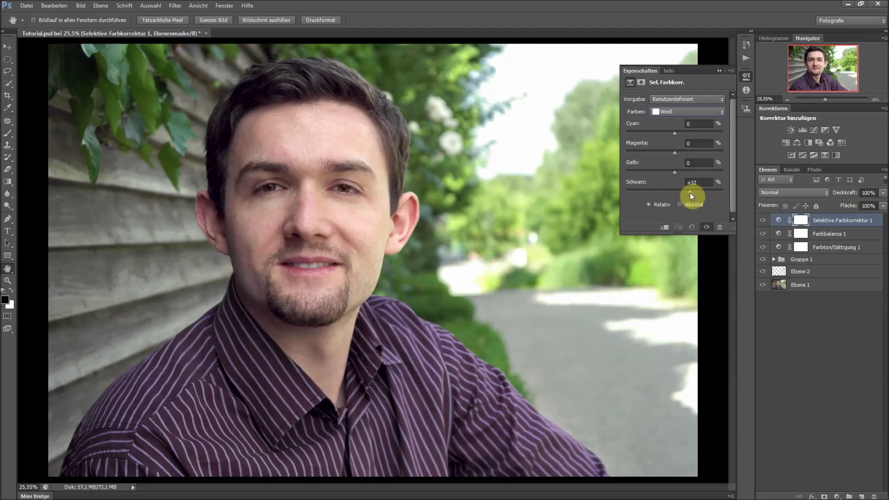
{"action": "left_click_drag", "start_coordinate": [693, 193], "coordinate": [690, 193]}
{"action": "left_click_drag", "start_coordinate": [684, 191], "coordinate": [685, 191]}
{"action": "left_click", "coordinate": [763, 221]}
{"action": "left_click", "coordinate": [762, 223]}
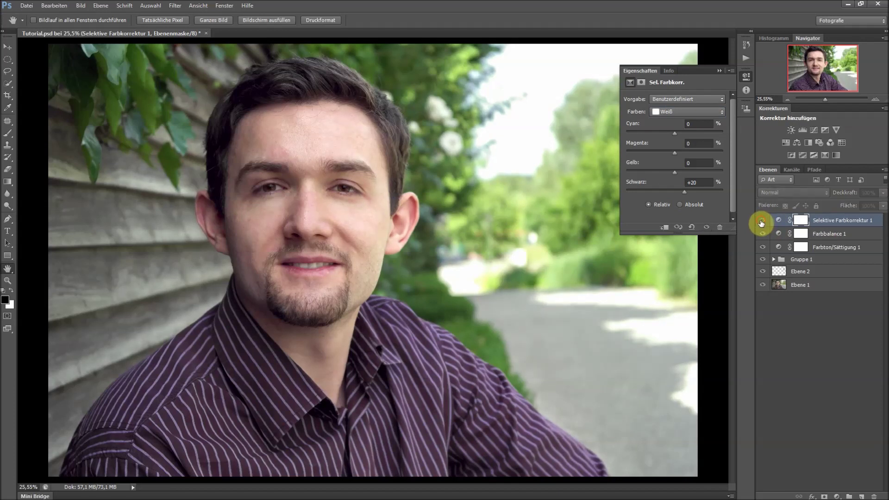
{"action": "left_click", "coordinate": [762, 222]}
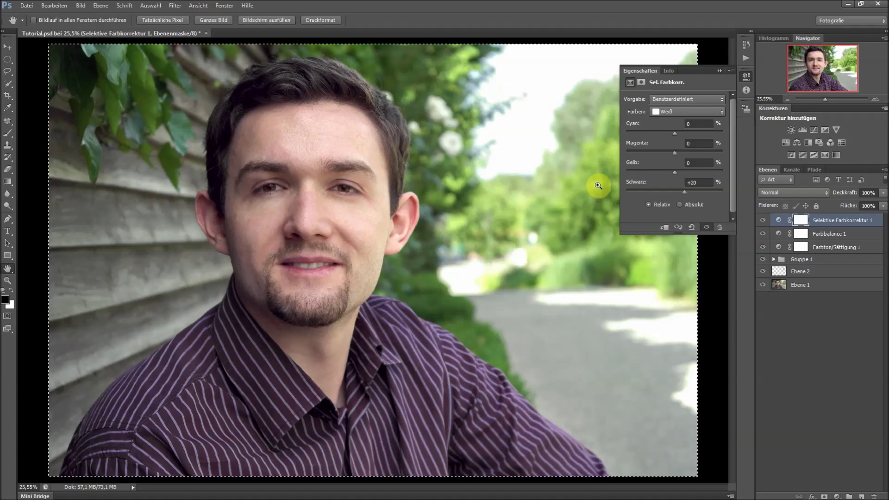
- Invert Selektive Farbkorrektur 1's layer mask to black so its effect is hidden everywhere
{"action": "left_click", "coordinate": [801, 223]}
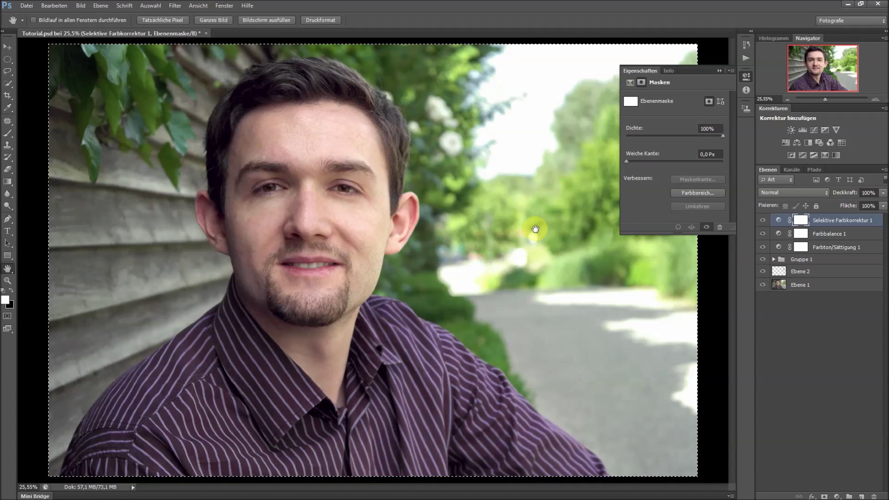
{"action": "key", "text": "ctrl+i"}
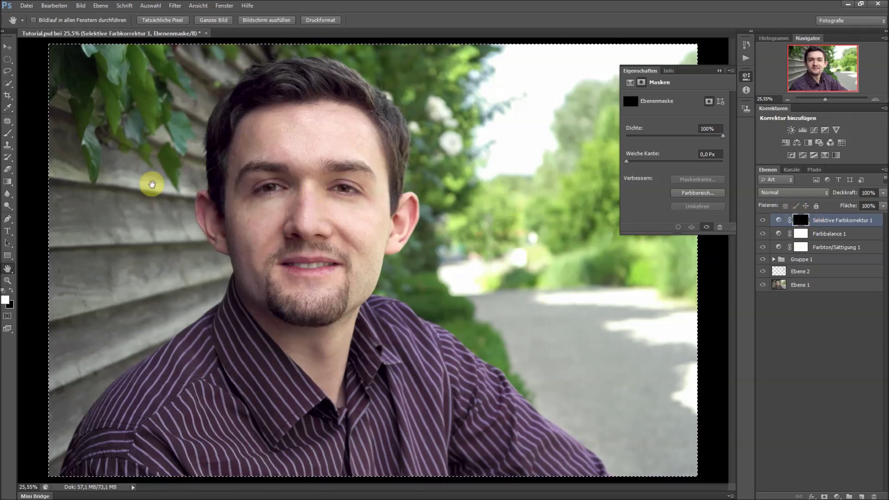
- Paint white on the mask over face and neck with a 484 px, 0% hardness, 100% opacity brush
{"action": "left_click", "coordinate": [8, 133]}
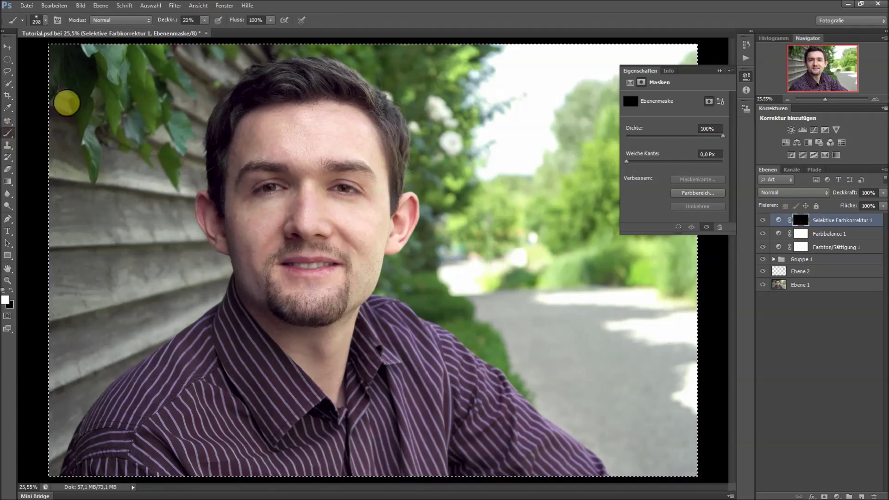
{"action": "left_click", "coordinate": [40, 21]}
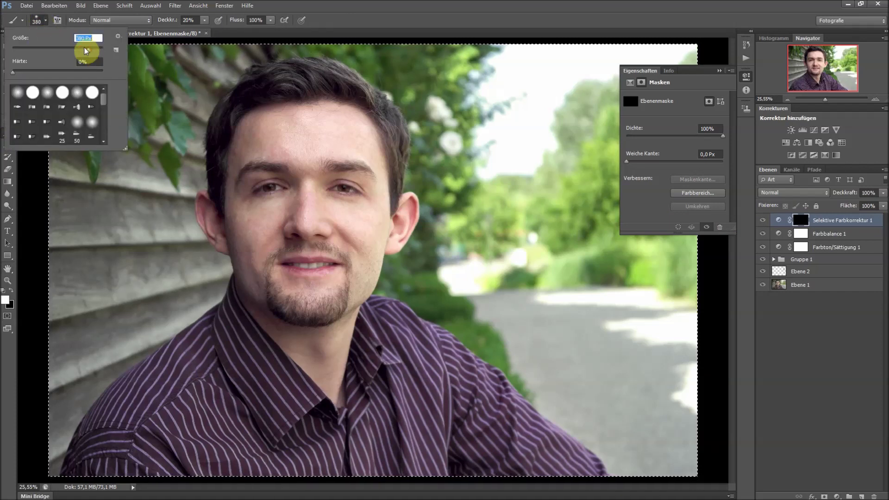
{"action": "left_click_drag", "start_coordinate": [85, 49], "coordinate": [91, 49]}
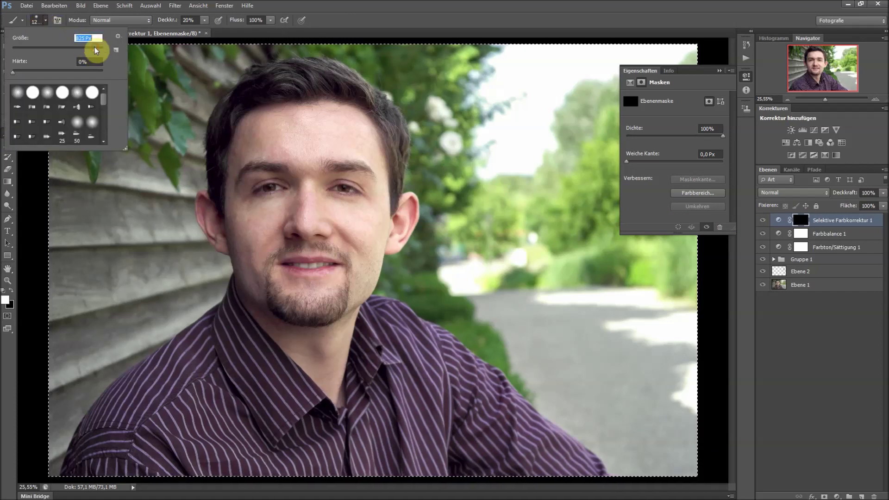
{"action": "key", "text": "Return"}
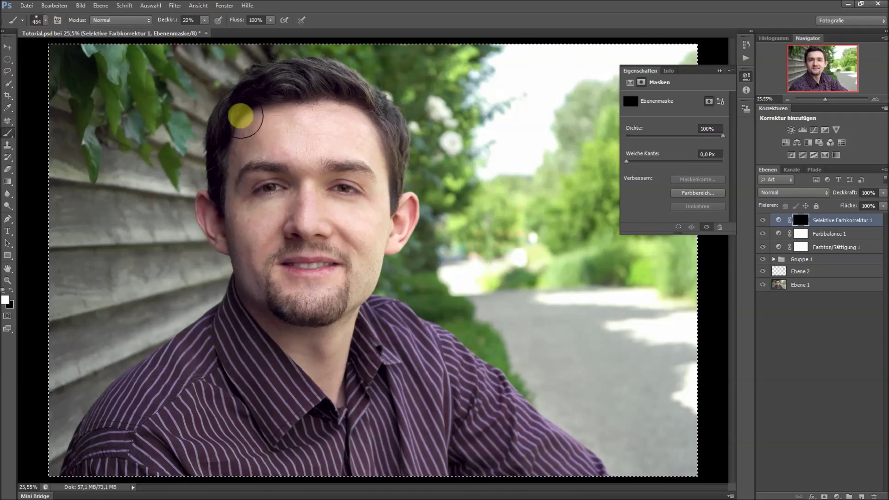
{"action": "left_click_drag", "start_coordinate": [168, 21], "coordinate": [223, 24]}
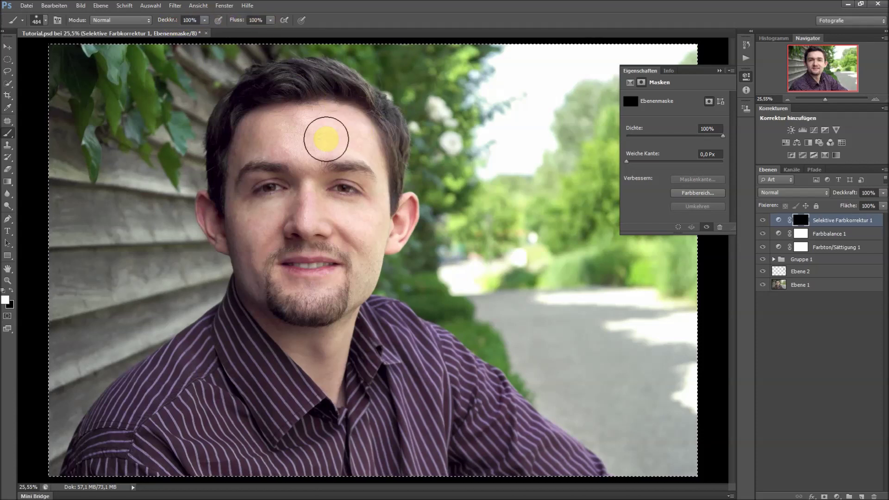
{"action": "mouse_move", "coordinate": [275, 99]}
{"action": "left_mouse_down"}
{"action": "mouse_move", "coordinate": [282, 93]}
{"action": "mouse_move", "coordinate": [246, 168]}
{"action": "mouse_move", "coordinate": [288, 124]}
{"action": "mouse_move", "coordinate": [298, 147]}
{"action": "mouse_move", "coordinate": [346, 150]}
{"action": "mouse_move", "coordinate": [355, 131]}
{"action": "mouse_move", "coordinate": [365, 182]}
{"action": "mouse_move", "coordinate": [363, 151]}
{"action": "mouse_move", "coordinate": [338, 288]}
{"action": "mouse_move", "coordinate": [326, 252]}
{"action": "mouse_move", "coordinate": [303, 284]}
{"action": "mouse_move", "coordinate": [304, 307]}
{"action": "mouse_move", "coordinate": [294, 304]}
{"action": "mouse_move", "coordinate": [304, 335]}
{"action": "mouse_move", "coordinate": [326, 341]}
{"action": "left_mouse_up"}
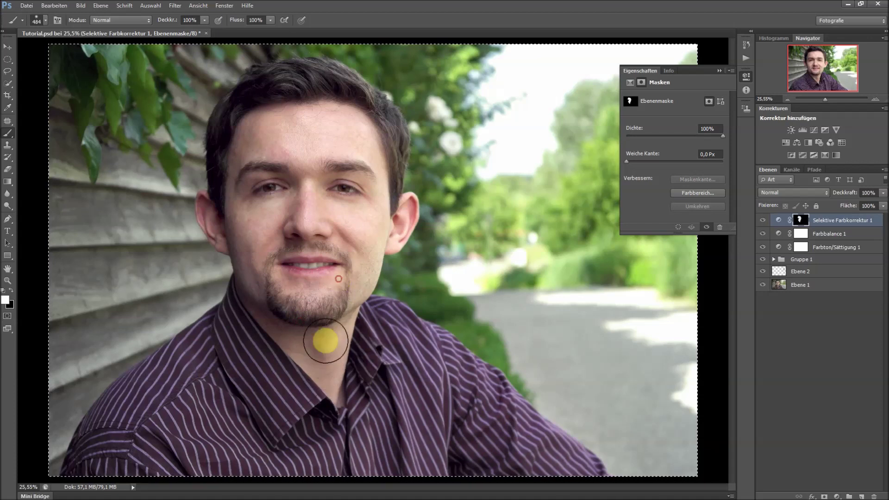
{"action": "mouse_move", "coordinate": [354, 181]}
{"action": "left_mouse_down"}
{"action": "mouse_move", "coordinate": [351, 207]}
{"action": "mouse_move", "coordinate": [367, 179]}
{"action": "mouse_move", "coordinate": [364, 151]}
{"action": "mouse_move", "coordinate": [346, 135]}
{"action": "mouse_move", "coordinate": [308, 204]}
{"action": "mouse_move", "coordinate": [284, 119]}
{"action": "mouse_move", "coordinate": [276, 248]}
{"action": "mouse_move", "coordinate": [264, 252]}
{"action": "mouse_move", "coordinate": [292, 254]}
{"action": "left_mouse_up"}
- Toggle the mask-only view on and off to check the face coverage
{"action": "left_click", "coordinate": [792, 221]}
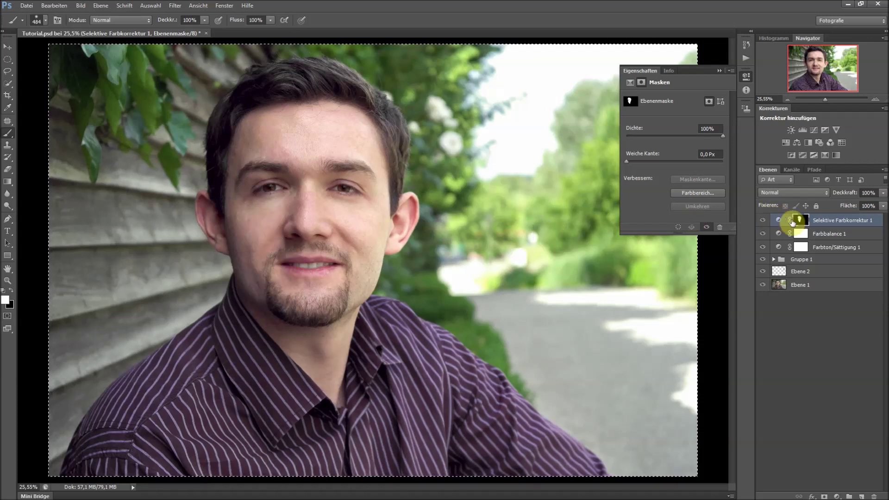
{"action": "mouse_move", "coordinate": [791, 222]}
{"action": "left_mouse_down"}
{"action": "mouse_move", "coordinate": [805, 227]}
{"action": "mouse_move", "coordinate": [800, 221]}
{"action": "left_mouse_up"}
{"action": "left_click", "coordinate": [802, 221], "text": "alt"}
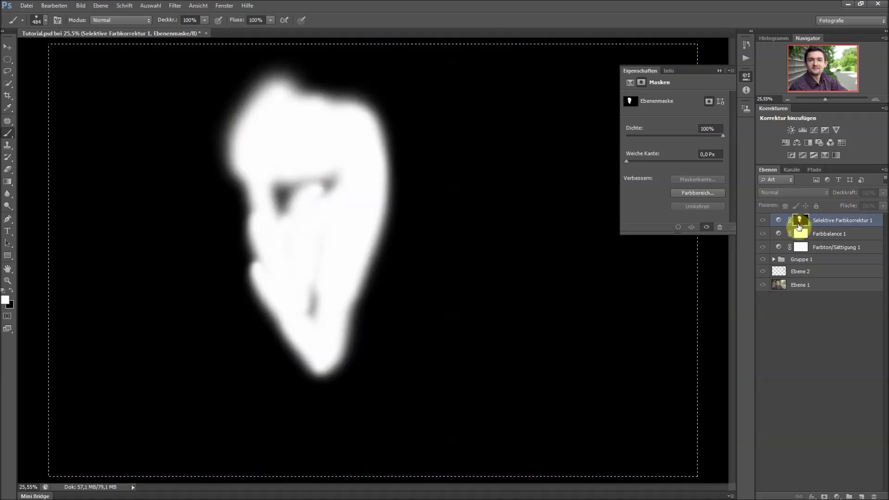
{"action": "left_click", "coordinate": [805, 220], "text": "alt"}
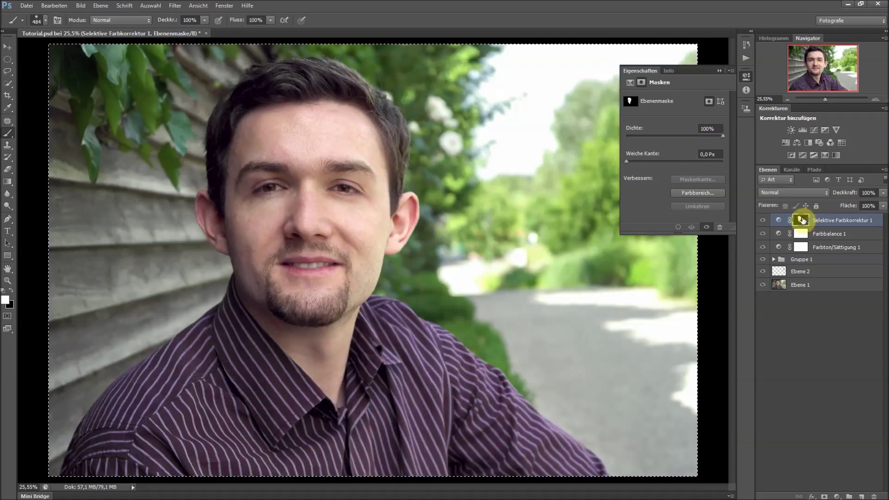
{"action": "left_click", "coordinate": [801, 222], "text": "alt"}
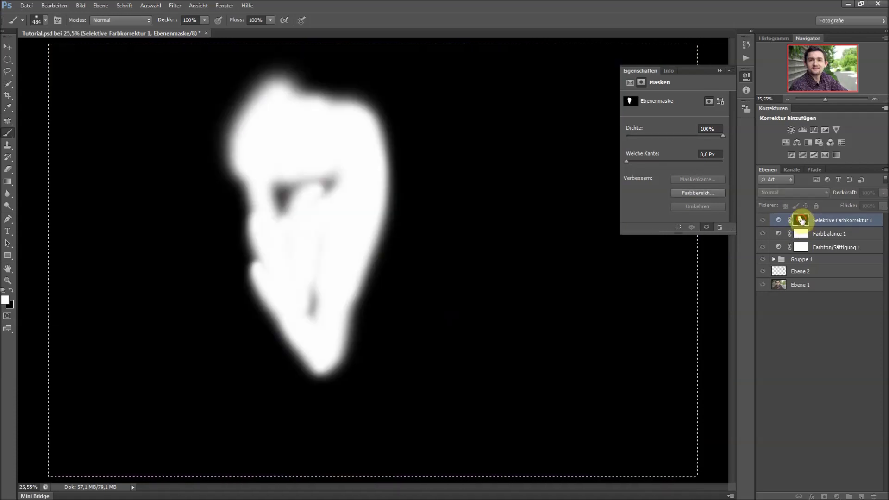
{"action": "left_click", "coordinate": [802, 221], "text": "alt"}
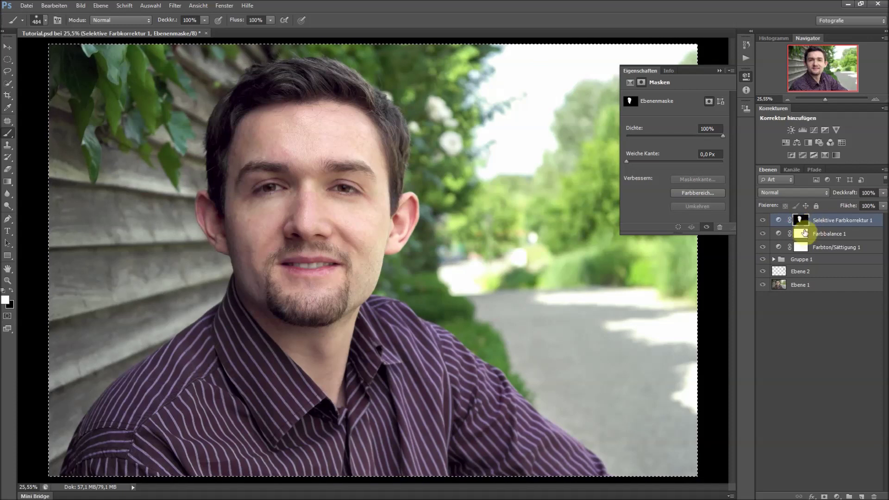
- Fill the grey gaps over the eyes with white in the mask view, then return to the photo
{"action": "left_click", "coordinate": [799, 218], "text": "alt"}
{"action": "mouse_move", "coordinate": [258, 173]}
{"action": "left_mouse_down"}
{"action": "mouse_move", "coordinate": [283, 185]}
{"action": "mouse_move", "coordinate": [322, 175]}
{"action": "mouse_move", "coordinate": [281, 185]}
{"action": "mouse_move", "coordinate": [318, 260]}
{"action": "mouse_move", "coordinate": [318, 237]}
{"action": "left_mouse_up"}
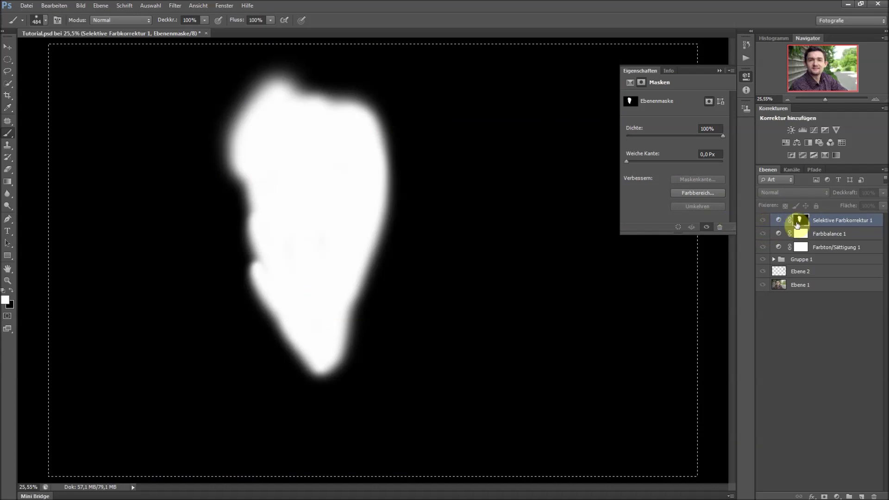
{"action": "left_click", "coordinate": [800, 220], "text": "alt"}
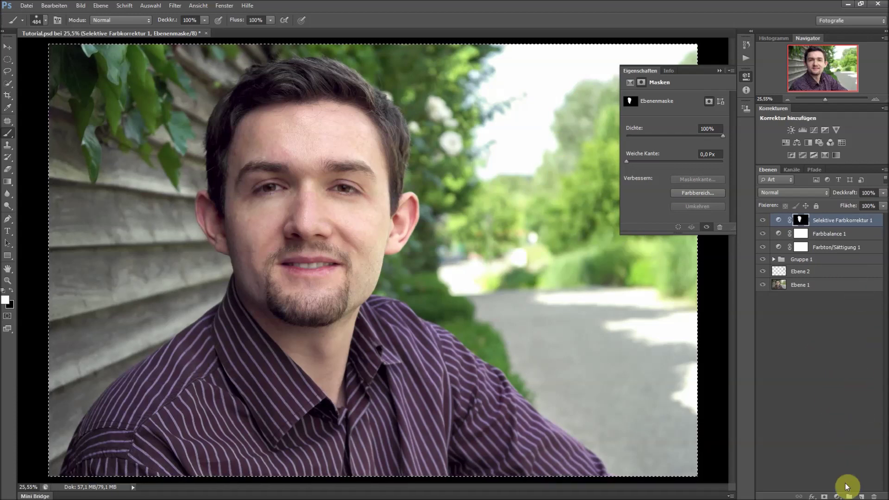
- Group the three adjustment layers into Gruppe 2 and collapse it
{"action": "left_click", "coordinate": [849, 496]}
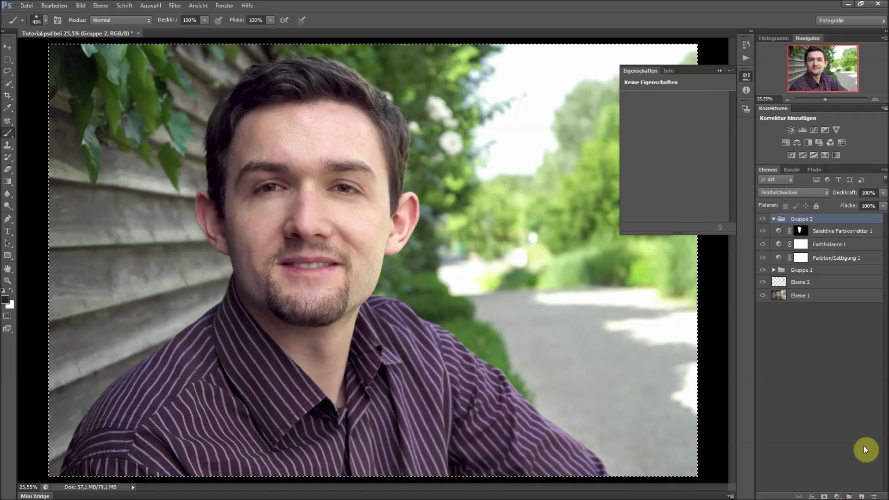
{"action": "left_click", "coordinate": [832, 231]}
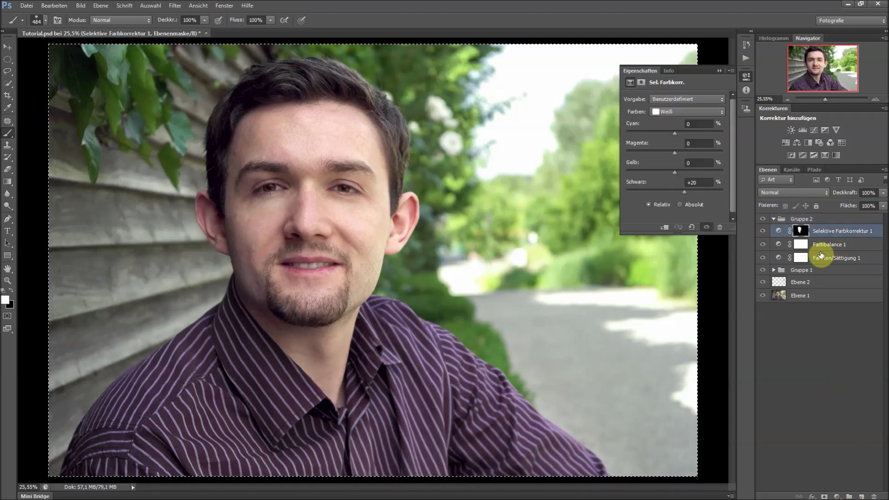
{"action": "left_click", "coordinate": [820, 255], "text": "shift"}
{"action": "left_click_drag", "start_coordinate": [826, 236], "coordinate": [774, 219]}
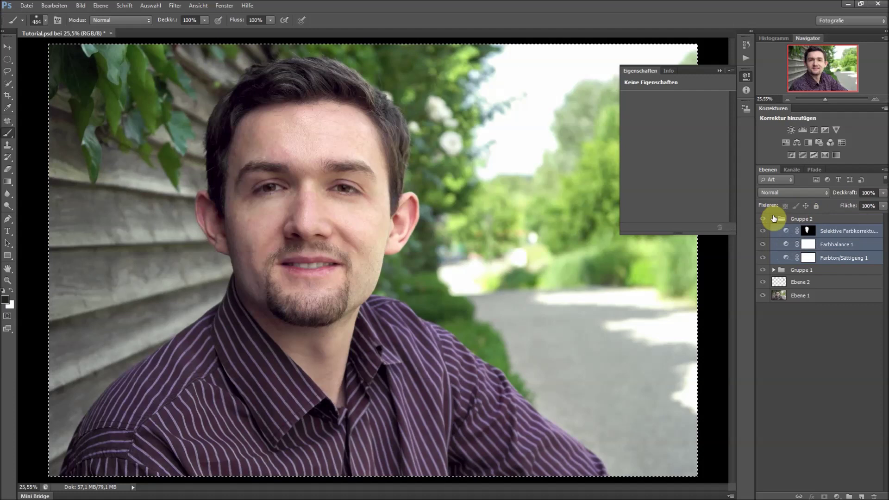
{"action": "left_click", "coordinate": [774, 219]}
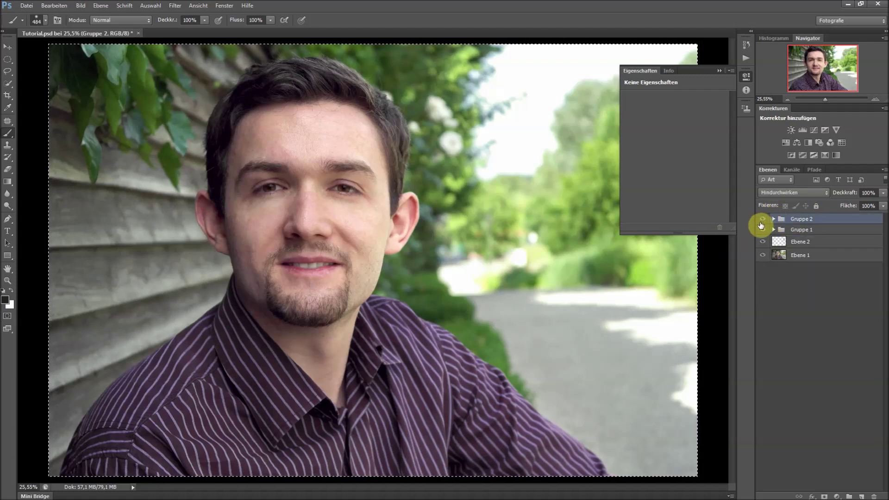
- Toggle Gruppe 2's visibility to compare, then deselect and close the Properties panel
{"action": "left_click", "coordinate": [764, 219]}
{"action": "left_click", "coordinate": [763, 219]}
{"action": "left_click", "coordinate": [763, 218]}
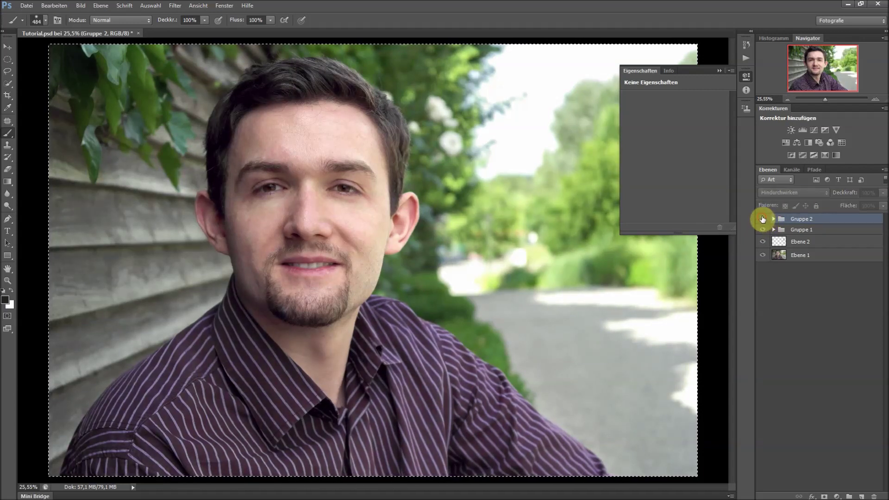
{"action": "left_click", "coordinate": [763, 219]}
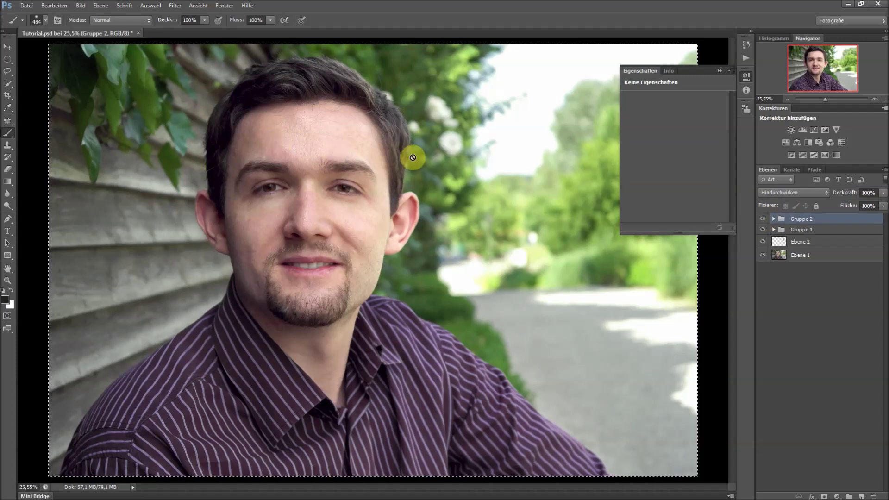
{"action": "key", "text": "ctrl+d"}
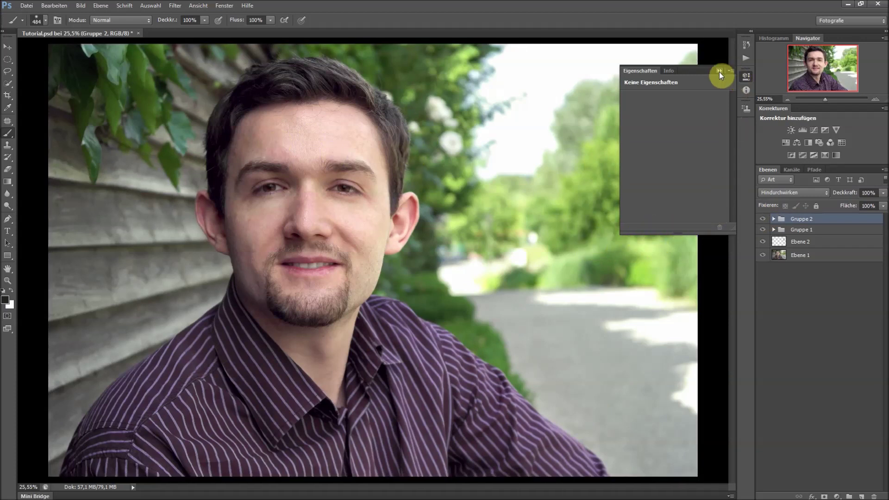
{"action": "left_click", "coordinate": [719, 71]}
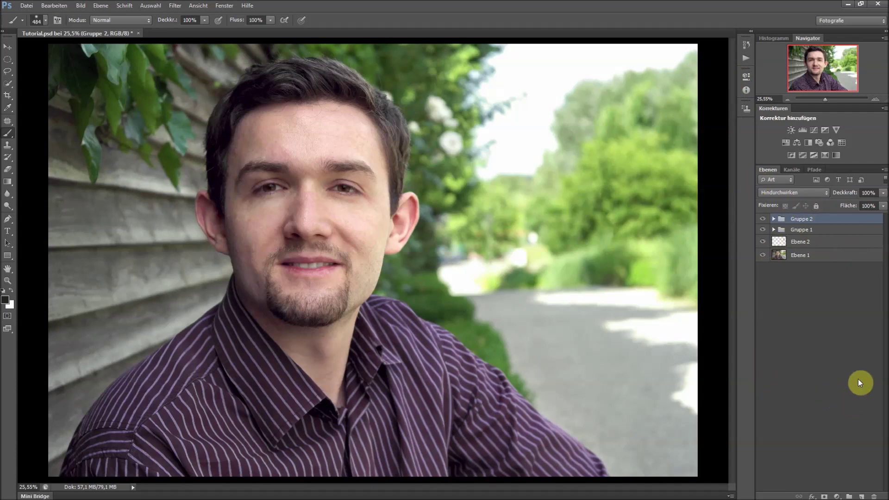
- Stamp all visible content into a new Ebene 3 and convert it to a smart object
{"action": "left_click", "coordinate": [862, 496]}
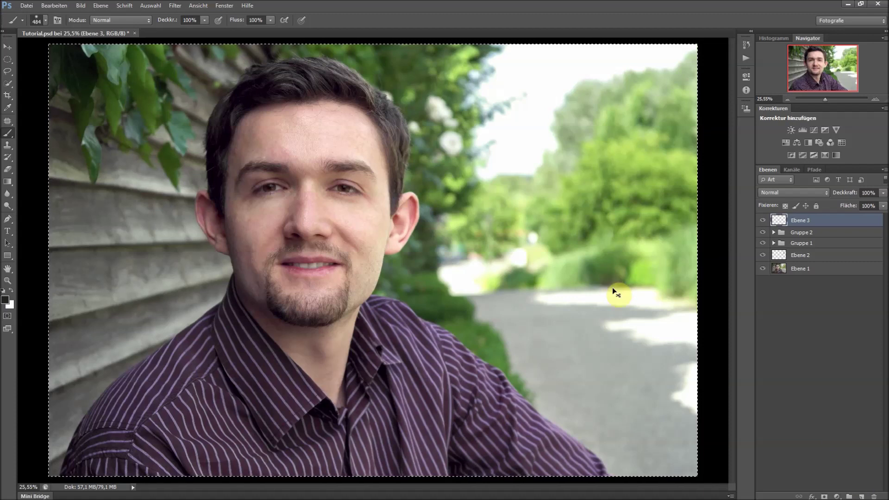
{"action": "key", "text": "ctrl+shift+alt+e"}
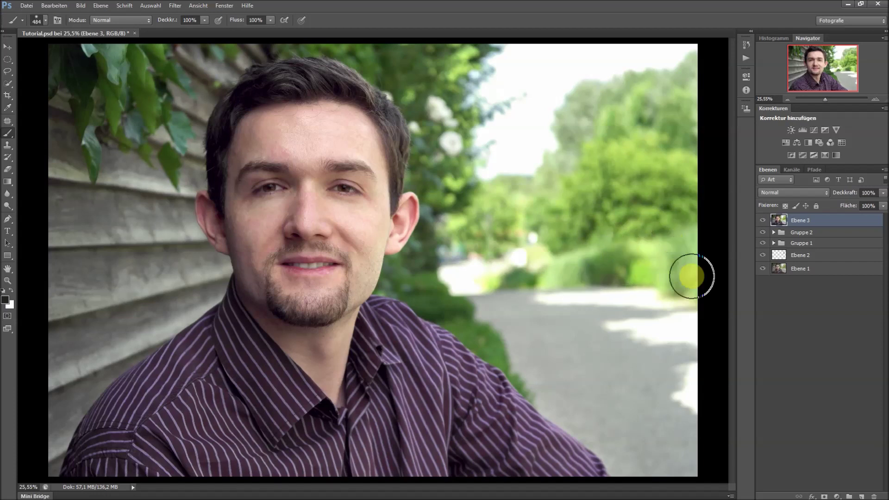
{"action": "right_click", "coordinate": [801, 221]}
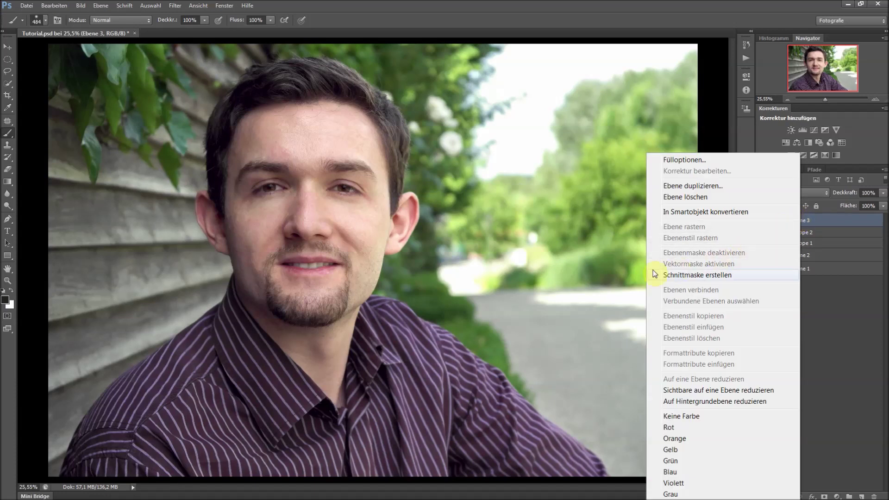
{"action": "left_click", "coordinate": [699, 213]}
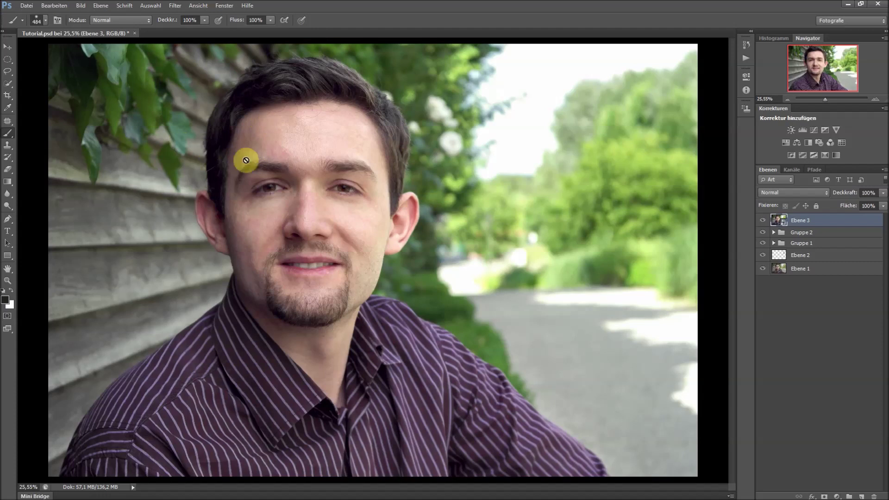
- Open Bild > Korrekturen > Tiefen/Lichter with extended options shown, dialog moved beside the photo
{"action": "left_click", "coordinate": [84, 6]}
{"action": "mouse_move", "coordinate": [102, 34]}
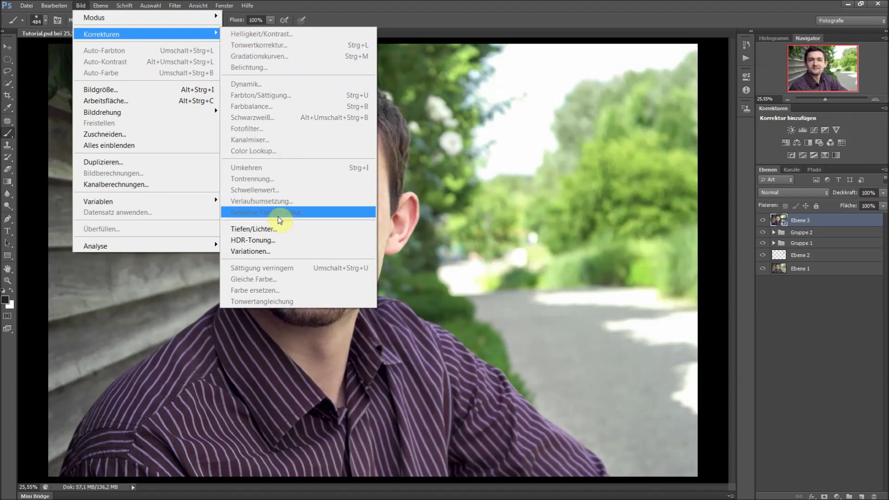
{"action": "left_click", "coordinate": [277, 233]}
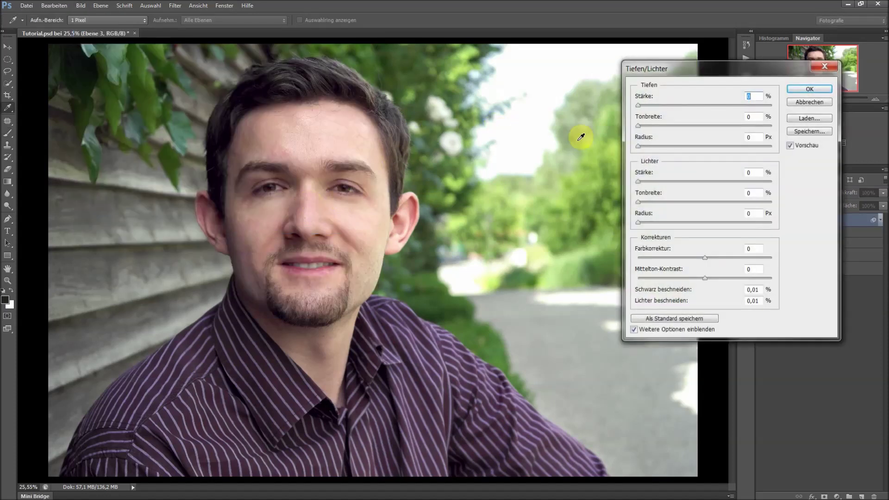
{"action": "left_click", "coordinate": [682, 329]}
{"action": "left_click_drag", "start_coordinate": [700, 68], "coordinate": [559, 76]}
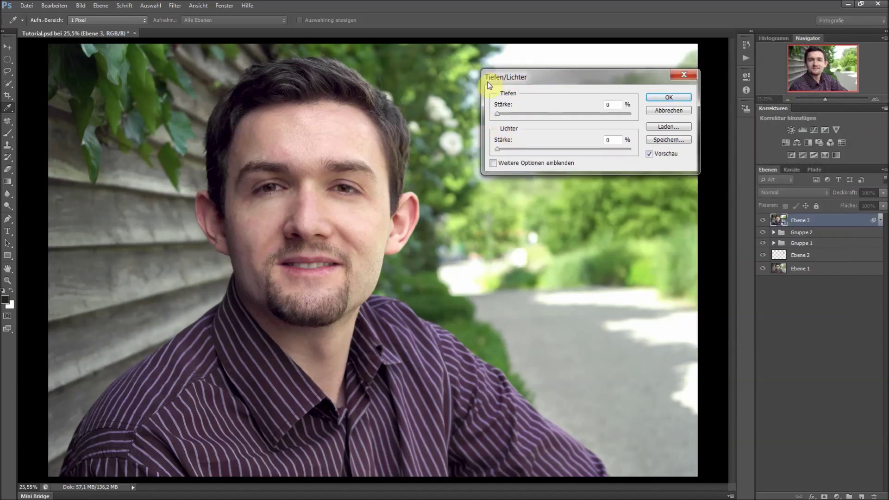
{"action": "left_click", "coordinate": [493, 163]}
{"action": "left_click_drag", "start_coordinate": [577, 76], "coordinate": [599, 32]}
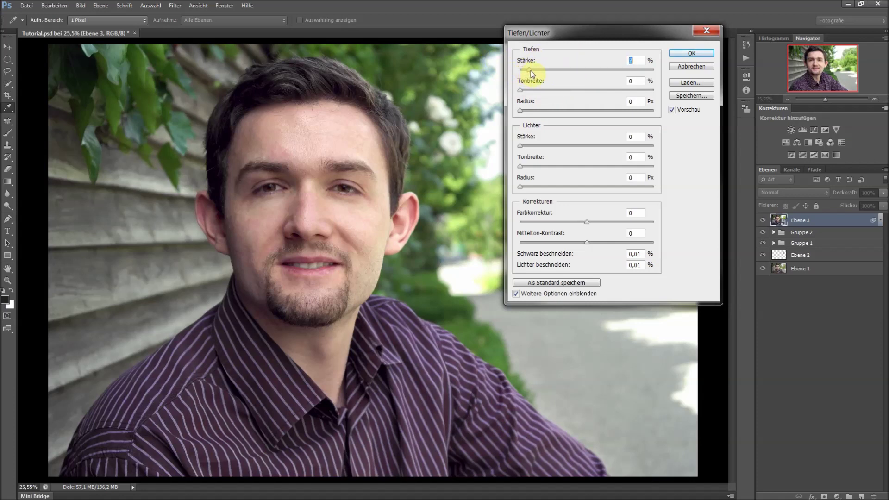
- Set Tiefen to Stärke 8%, Tonbreite 7% and Radius 10 Px, then compare via preview
{"action": "left_click_drag", "start_coordinate": [531, 71], "coordinate": [530, 71]}
{"action": "left_click_drag", "start_coordinate": [521, 90], "coordinate": [541, 95]}
{"action": "left_click_drag", "start_coordinate": [534, 92], "coordinate": [535, 71]}
{"action": "left_click_drag", "start_coordinate": [522, 114], "coordinate": [525, 113]}
{"action": "left_click_drag", "start_coordinate": [532, 69], "coordinate": [535, 69]}
{"action": "left_click_drag", "start_coordinate": [527, 111], "coordinate": [523, 111]}
{"action": "left_click_drag", "start_coordinate": [529, 91], "coordinate": [531, 70]}
{"action": "left_click_drag", "start_coordinate": [528, 90], "coordinate": [533, 91]}
{"action": "left_click", "coordinate": [673, 110]}
- Try out the Lichter, Farbkorrektur and Mitteltonkontrast sliders in the Tiefen/Lichter dialog
{"action": "left_click_drag", "start_coordinate": [609, 45], "coordinate": [777, 90]}
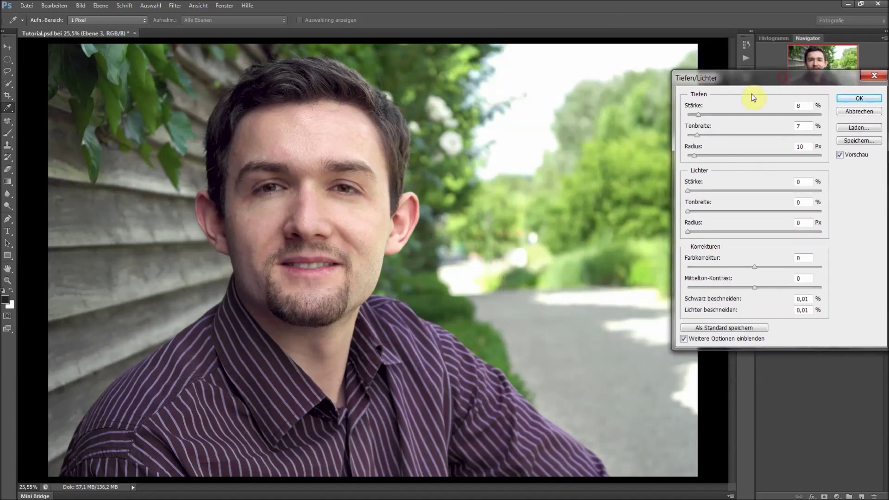
{"action": "left_click_drag", "start_coordinate": [688, 192], "coordinate": [704, 195]}
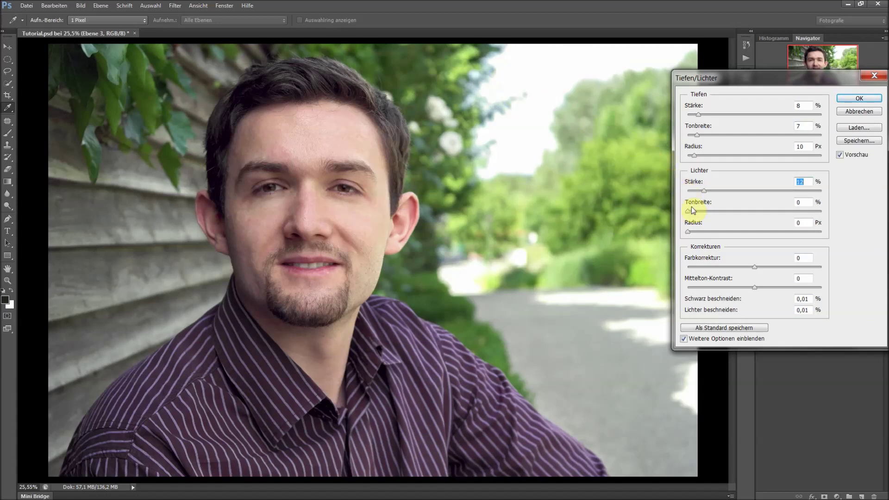
{"action": "mouse_move", "coordinate": [695, 212]}
{"action": "left_mouse_down"}
{"action": "mouse_move", "coordinate": [705, 213]}
{"action": "mouse_move", "coordinate": [684, 192]}
{"action": "left_mouse_up"}
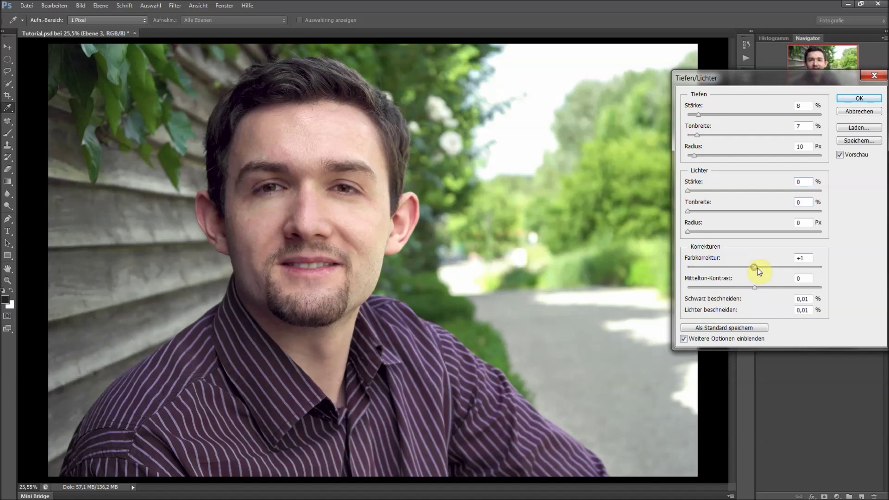
{"action": "left_click_drag", "start_coordinate": [759, 271], "coordinate": [767, 272]}
{"action": "mouse_move", "coordinate": [764, 271]}
{"action": "left_mouse_down"}
{"action": "mouse_move", "coordinate": [812, 274]}
{"action": "mouse_move", "coordinate": [763, 271]}
{"action": "mouse_move", "coordinate": [772, 270]}
{"action": "left_mouse_up"}
{"action": "double_click", "coordinate": [805, 258]}
{"action": "mouse_move", "coordinate": [755, 289]}
{"action": "left_mouse_down"}
{"action": "mouse_move", "coordinate": [778, 288]}
{"action": "mouse_move", "coordinate": [760, 291]}
{"action": "left_mouse_up"}
- Reset the tested value to 0 and apply Tiefen/Lichter as a smart filter on Ebene 3
{"action": "type", "text": "0"}
{"action": "left_click", "coordinate": [857, 99]}
{"action": "key", "text": "b"}
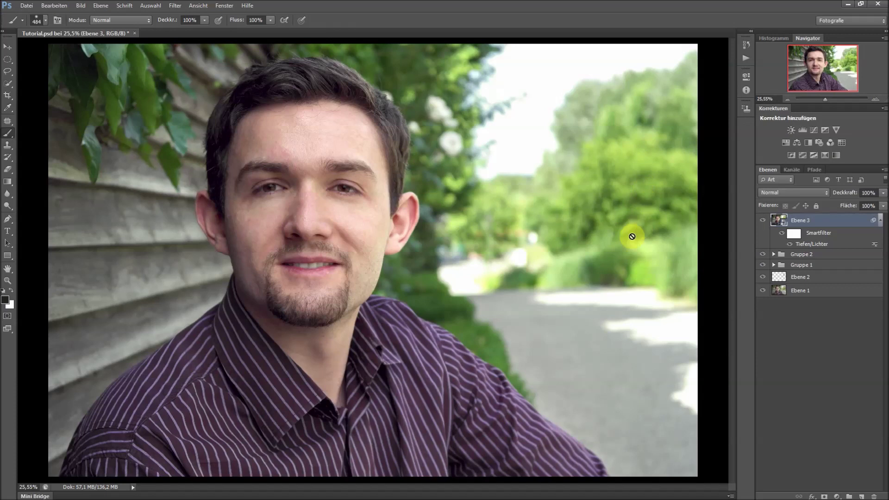
- Toggle Ebene 3 off and on to compare with the original, then zoom to 100%
{"action": "left_click", "coordinate": [764, 221]}
{"action": "left_click", "coordinate": [767, 222]}
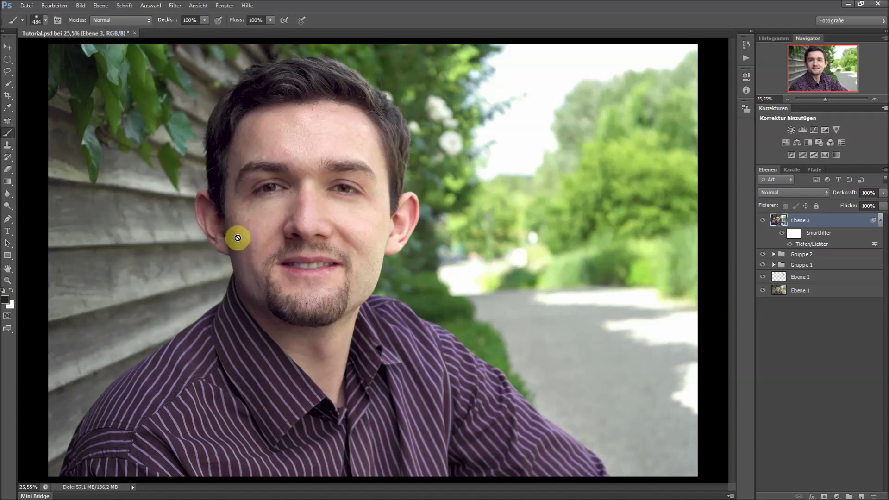
{"action": "double_click", "coordinate": [8, 280]}
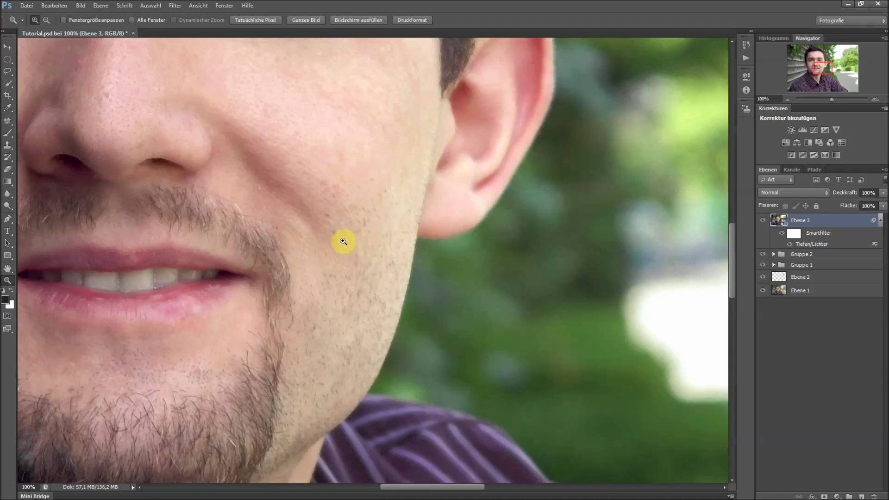
- Pan at 100% over cheek, chin and eyes, settling on the nose and mouth
{"action": "mouse_move", "coordinate": [318, 201]}
{"action": "left_mouse_down"}
{"action": "mouse_move", "coordinate": [446, 252]}
{"action": "mouse_move", "coordinate": [405, 199]}
{"action": "left_mouse_up"}
{"action": "left_click_drag", "start_coordinate": [399, 259], "coordinate": [395, 210]}
{"action": "mouse_move", "coordinate": [429, 250]}
{"action": "left_mouse_down"}
{"action": "mouse_move", "coordinate": [464, 204]}
{"action": "mouse_move", "coordinate": [377, 264]}
{"action": "left_mouse_up"}
{"action": "left_click_drag", "start_coordinate": [397, 198], "coordinate": [407, 260]}
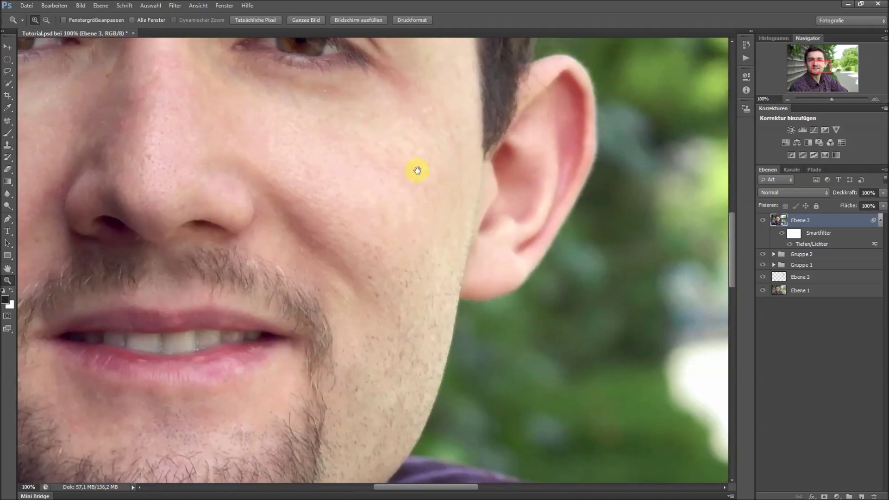
{"action": "left_click_drag", "start_coordinate": [417, 168], "coordinate": [415, 265]}
{"action": "mouse_move", "coordinate": [401, 229]}
{"action": "left_mouse_down"}
{"action": "mouse_move", "coordinate": [401, 215]}
{"action": "mouse_move", "coordinate": [423, 230]}
{"action": "mouse_move", "coordinate": [490, 185]}
{"action": "left_mouse_up"}
{"action": "mouse_move", "coordinate": [485, 228]}
{"action": "left_mouse_down"}
{"action": "mouse_move", "coordinate": [499, 178]}
{"action": "mouse_move", "coordinate": [493, 142]}
{"action": "left_mouse_up"}
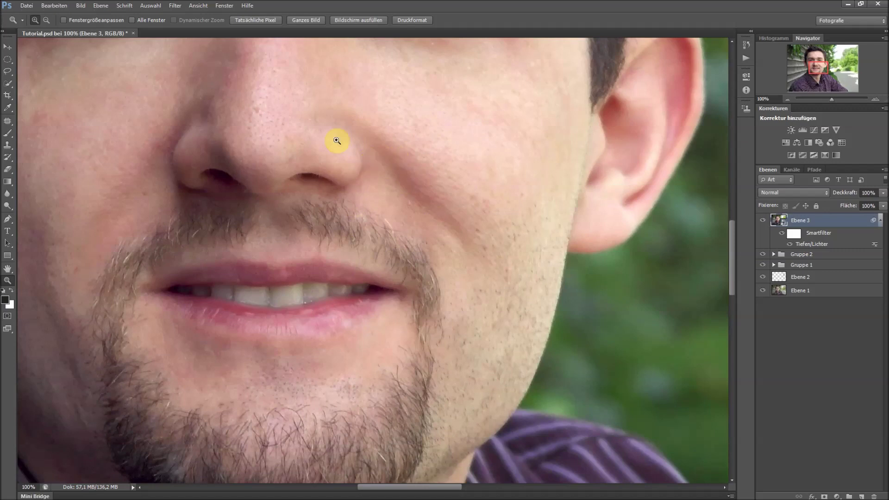
- Choose Filter > Scharfzeichnungsfilter > Unscharf maskieren on the Ebene 3 smart object
{"action": "left_click", "coordinate": [177, 7]}
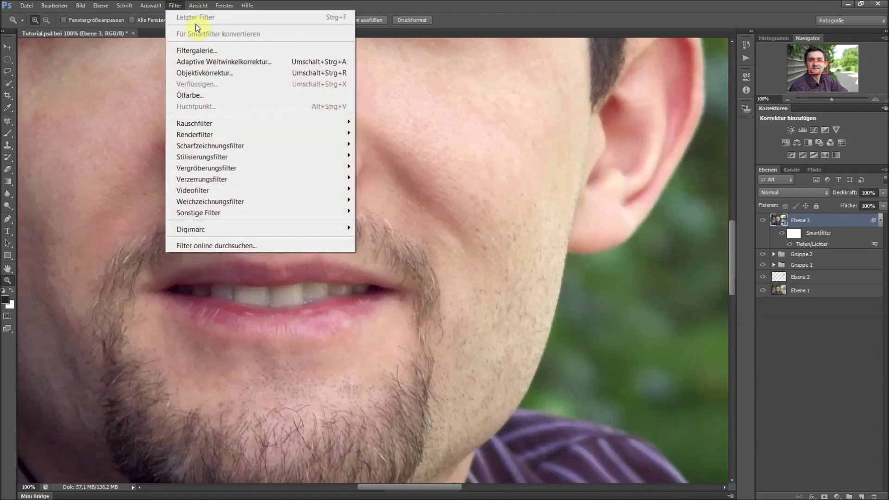
{"action": "mouse_move", "coordinate": [211, 146]}
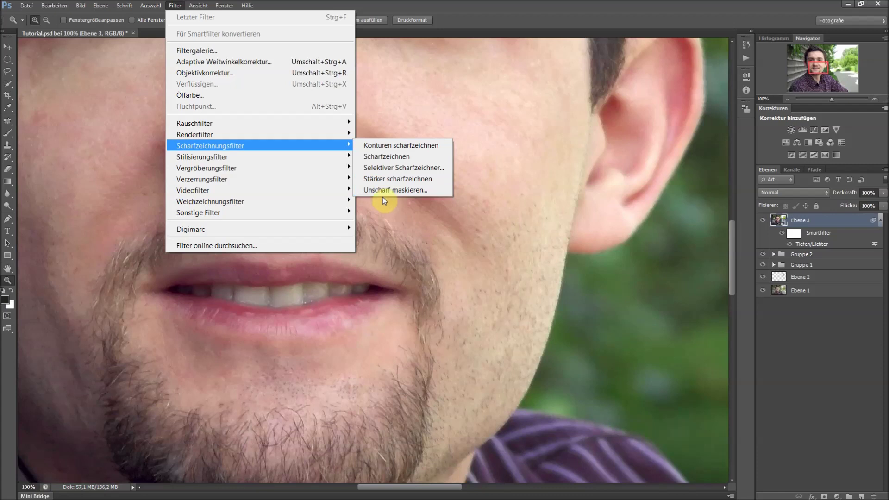
{"action": "left_click", "coordinate": [406, 191]}
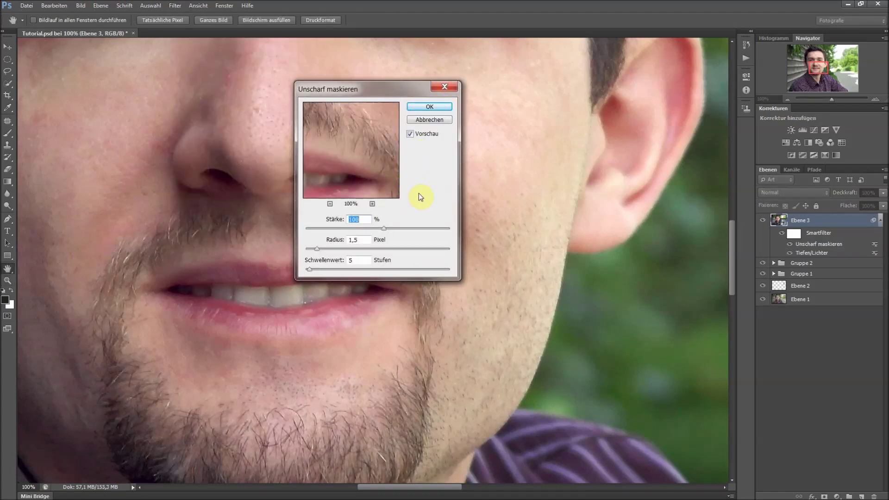
- Drag the Unscharf maskieren dialog to the right side of the canvas, clearing the mouth
{"action": "mouse_move", "coordinate": [403, 93]}
{"action": "left_mouse_down"}
{"action": "mouse_move", "coordinate": [512, 96]}
{"action": "mouse_move", "coordinate": [601, 83]}
{"action": "left_mouse_up"}
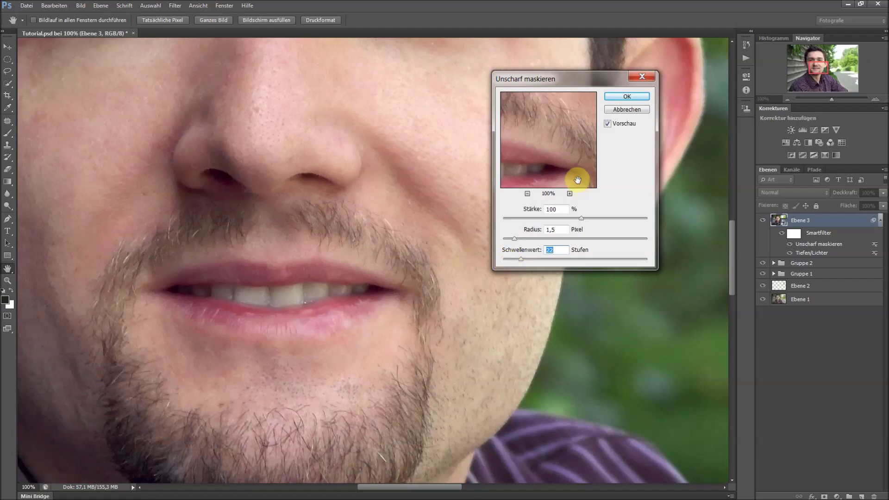
- Set the Unscharf maskieren Schwellenwert to 7 Stufen while checking the preview
{"action": "left_click_drag", "start_coordinate": [513, 261], "coordinate": [509, 263]}
{"action": "left_click", "coordinate": [510, 262]}
{"action": "left_click_drag", "start_coordinate": [512, 260], "coordinate": [510, 261]}
{"action": "mouse_move", "coordinate": [575, 155]}
{"action": "left_mouse_down"}
{"action": "mouse_move", "coordinate": [562, 149]}
{"action": "mouse_move", "coordinate": [578, 154]}
{"action": "mouse_move", "coordinate": [566, 147]}
{"action": "mouse_move", "coordinate": [540, 179]}
{"action": "left_mouse_up"}
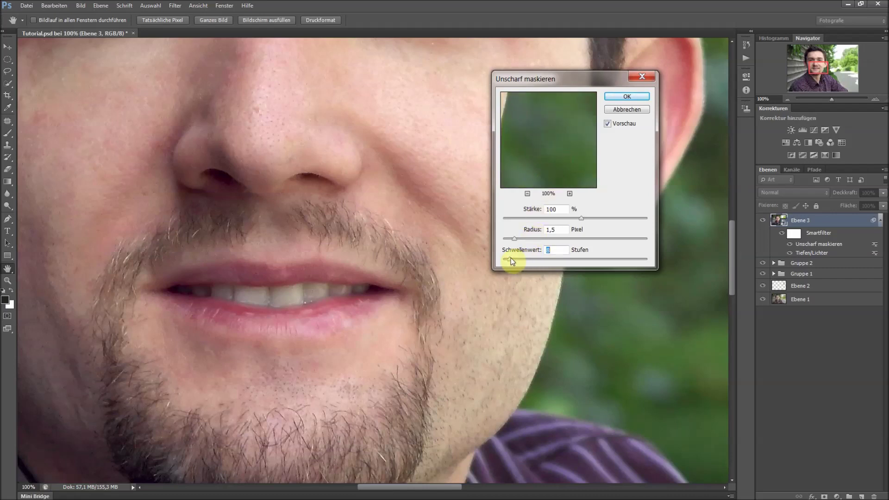
{"action": "left_click_drag", "start_coordinate": [510, 258], "coordinate": [519, 260]}
{"action": "left_click", "coordinate": [520, 260]}
- Set Radius to 1,5 Pixel and Stärke slightly below 100%, then apply the filter
{"action": "left_click_drag", "start_coordinate": [515, 239], "coordinate": [520, 244]}
{"action": "left_click_drag", "start_coordinate": [522, 241], "coordinate": [519, 241]}
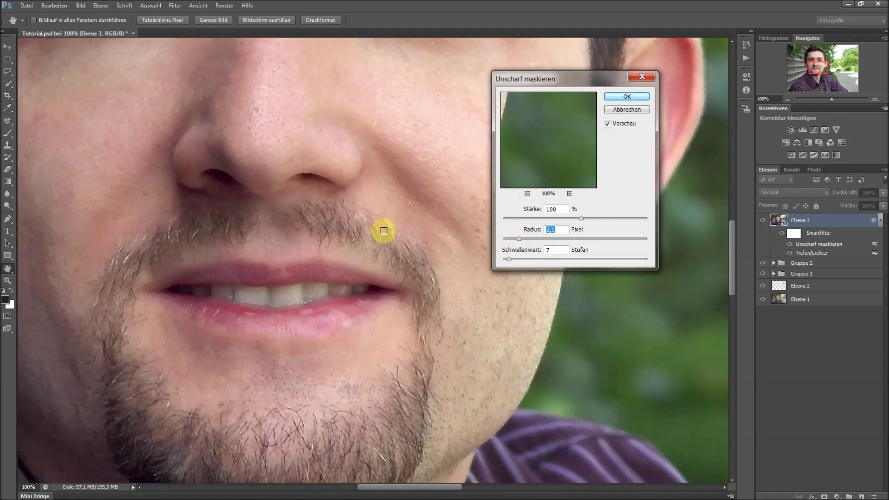
{"action": "mouse_move", "coordinate": [516, 167]}
{"action": "left_mouse_down"}
{"action": "mouse_move", "coordinate": [546, 155]}
{"action": "mouse_move", "coordinate": [587, 173]}
{"action": "mouse_move", "coordinate": [587, 147]}
{"action": "mouse_move", "coordinate": [549, 158]}
{"action": "mouse_move", "coordinate": [549, 139]}
{"action": "mouse_move", "coordinate": [578, 163]}
{"action": "left_mouse_up"}
{"action": "mouse_move", "coordinate": [550, 230]}
{"action": "left_mouse_down"}
{"action": "mouse_move", "coordinate": [559, 238]}
{"action": "mouse_move", "coordinate": [514, 240]}
{"action": "left_mouse_up"}
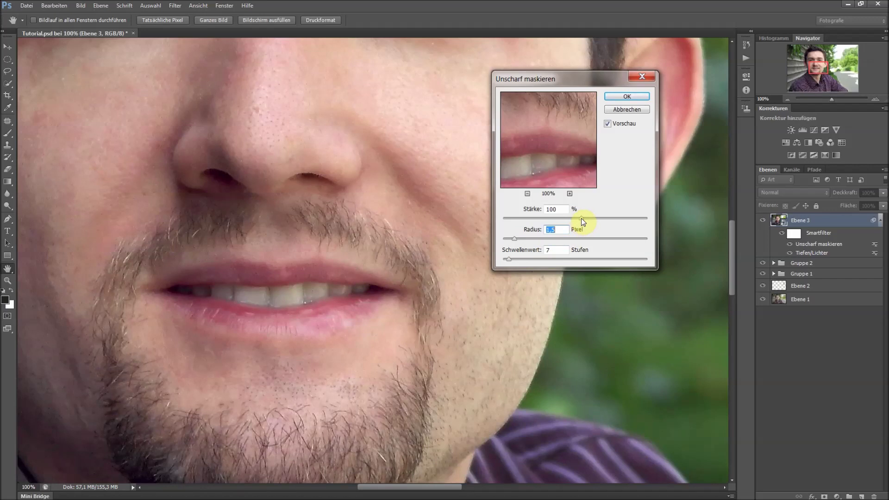
{"action": "left_click_drag", "start_coordinate": [582, 218], "coordinate": [573, 219]}
{"action": "mouse_move", "coordinate": [566, 139]}
{"action": "left_mouse_down"}
{"action": "mouse_move", "coordinate": [531, 155]}
{"action": "mouse_move", "coordinate": [555, 143]}
{"action": "left_mouse_up"}
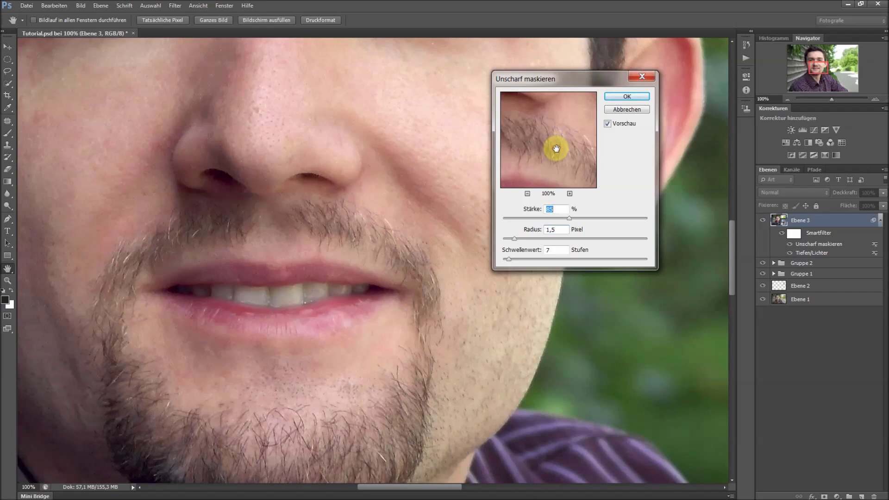
{"action": "mouse_move", "coordinate": [559, 152]}
{"action": "left_mouse_down"}
{"action": "mouse_move", "coordinate": [541, 137]}
{"action": "mouse_move", "coordinate": [566, 158]}
{"action": "left_mouse_up"}
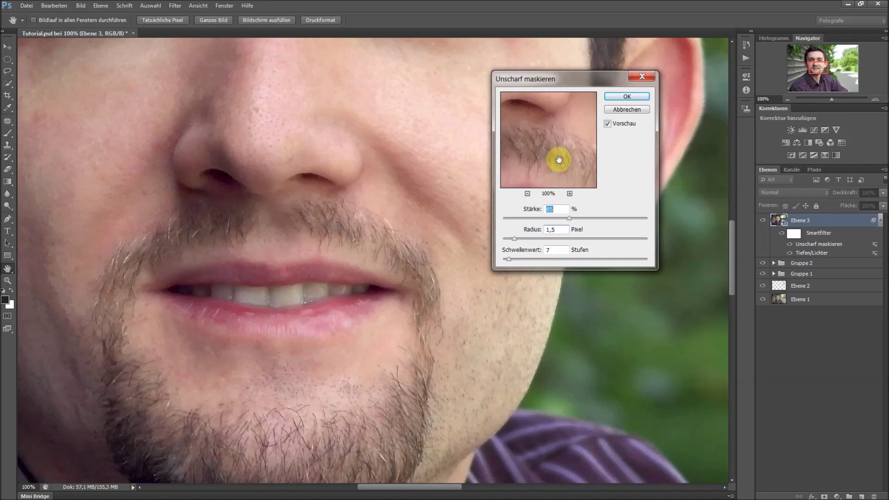
{"action": "mouse_move", "coordinate": [566, 158]}
{"action": "left_mouse_down"}
{"action": "mouse_move", "coordinate": [559, 155]}
{"action": "mouse_move", "coordinate": [541, 196]}
{"action": "left_mouse_up"}
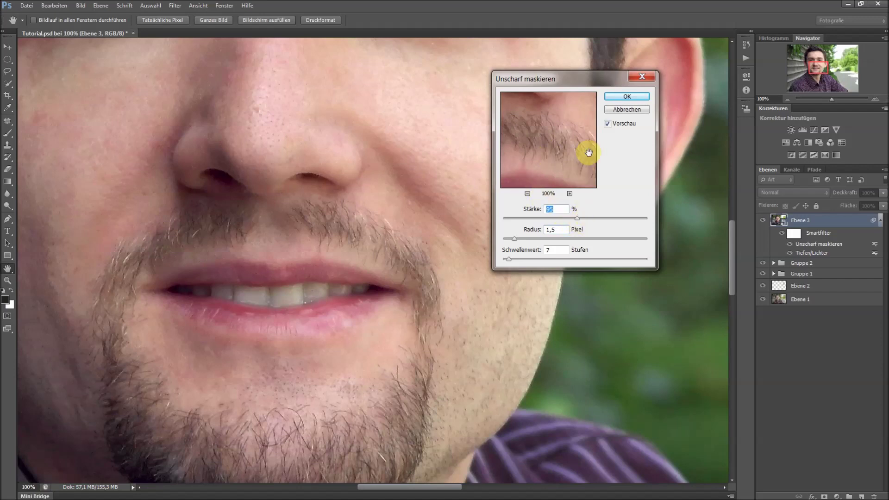
{"action": "left_click", "coordinate": [631, 97]}
{"action": "key", "text": "z"}
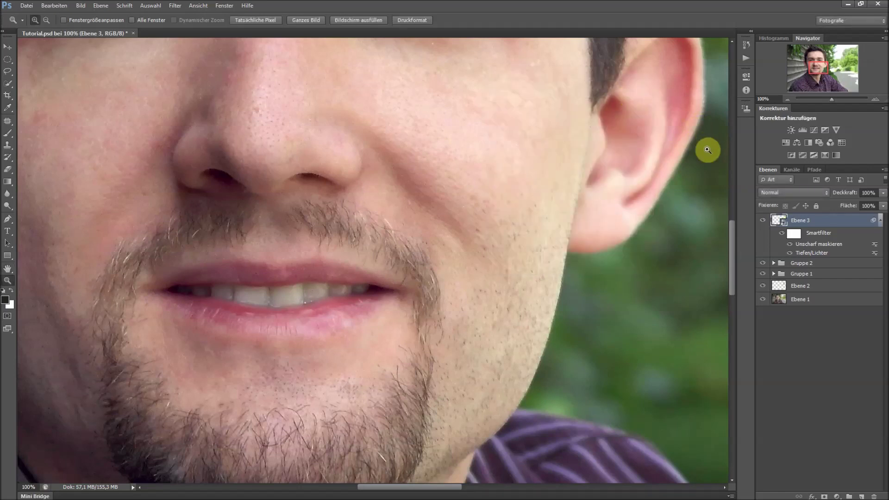
- Fit the photo, hide the Unscharf maskieren filter, and view mouth and chin at 100%
{"action": "key", "text": "alt"}
{"action": "double_click", "coordinate": [9, 270]}
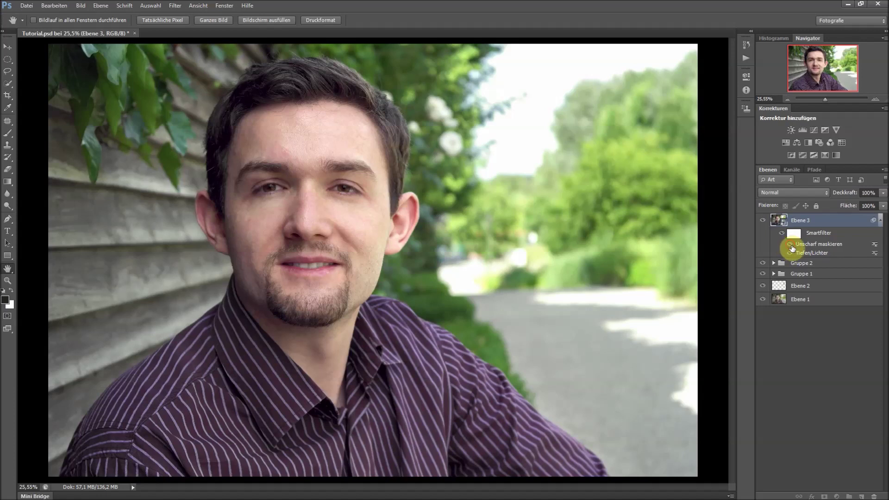
{"action": "left_click", "coordinate": [790, 245]}
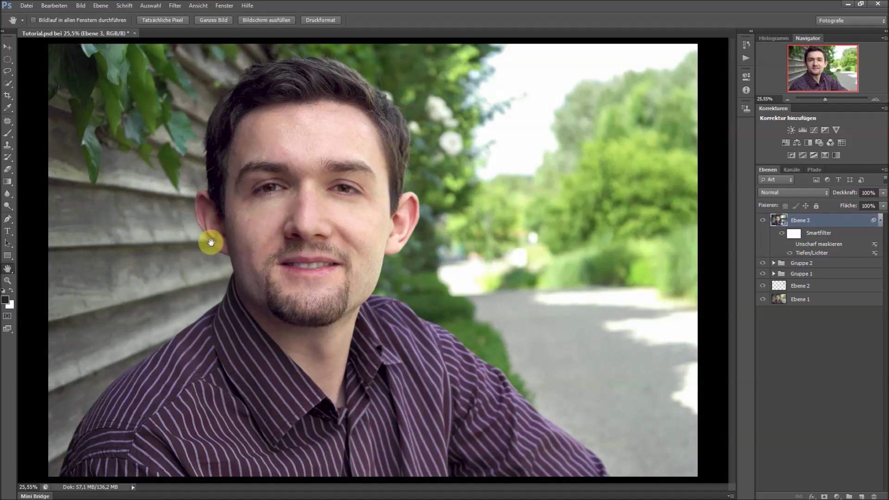
{"action": "double_click", "coordinate": [7, 281]}
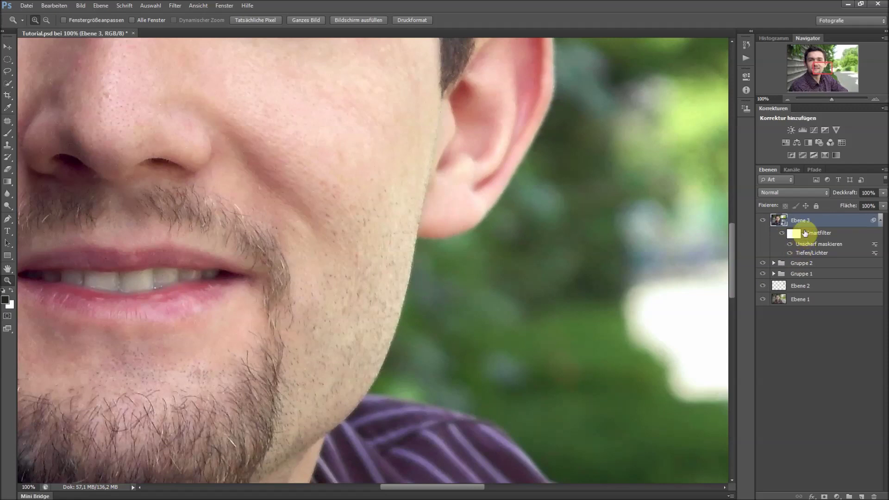
- Check Unscharf maskieren settings (Stärke 95%, Radius 1,5, Schwellenwert 7), cancel, and fit the portrait on screen
{"action": "double_click", "coordinate": [827, 244]}
{"action": "mouse_move", "coordinate": [562, 154]}
{"action": "left_mouse_down"}
{"action": "mouse_move", "coordinate": [550, 146]}
{"action": "mouse_move", "coordinate": [564, 163]}
{"action": "left_mouse_up"}
{"action": "double_click", "coordinate": [569, 212]}
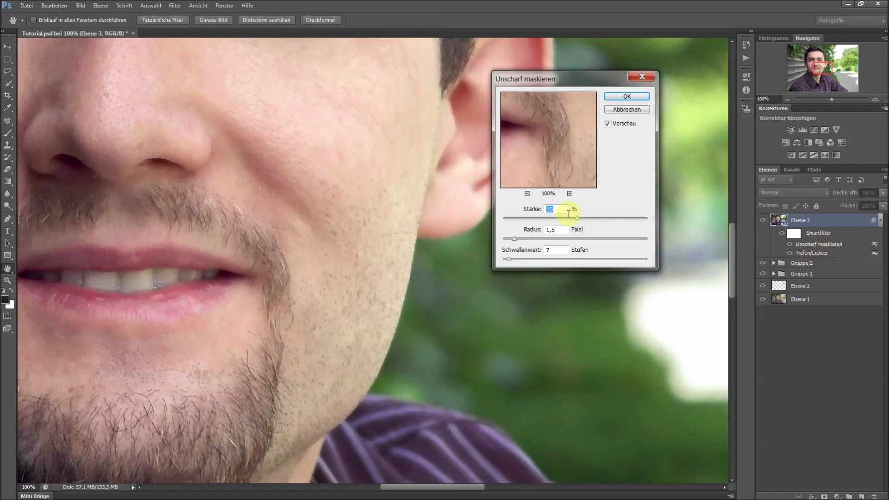
{"action": "left_click", "coordinate": [626, 110]}
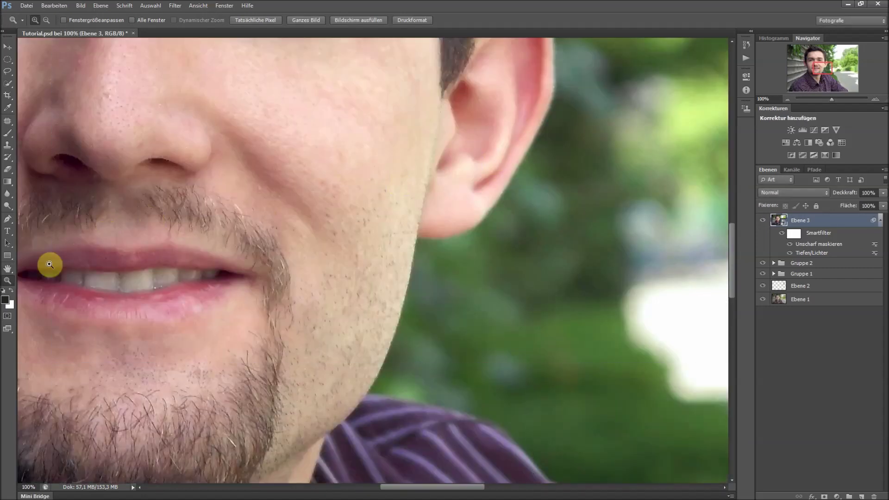
{"action": "double_click", "coordinate": [8, 269]}
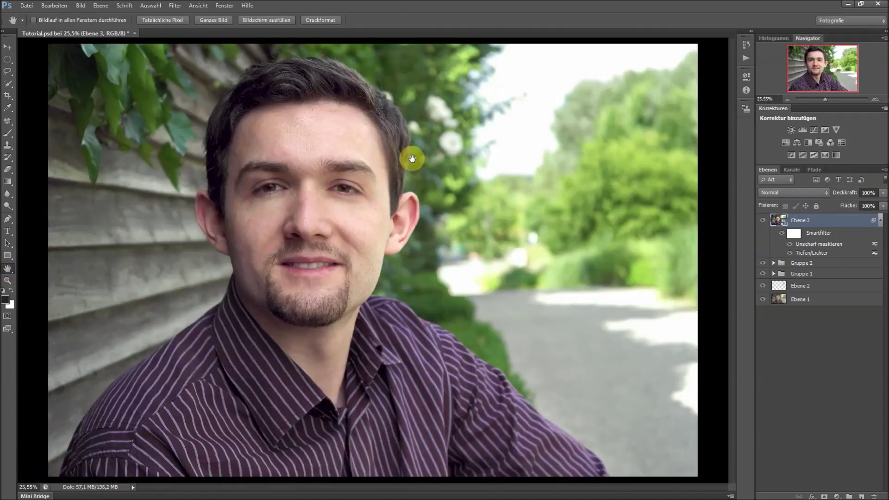